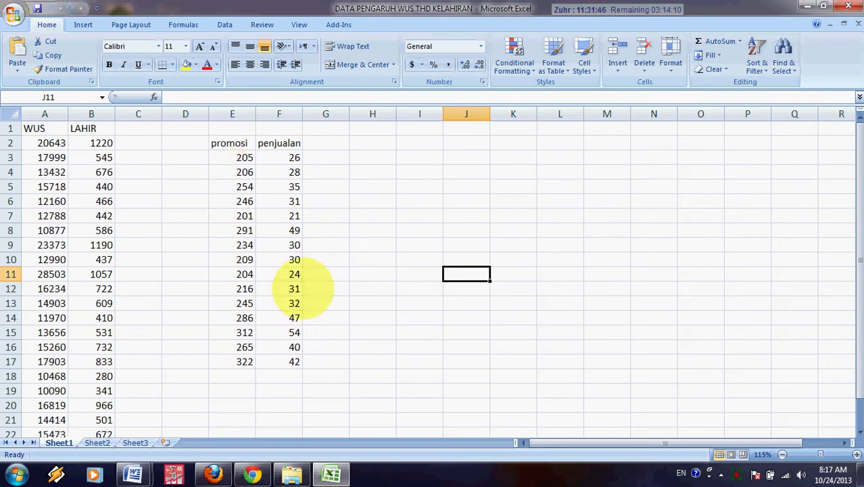
Step: Minimize the Excel workbook and launch EViews 4 from the desktop in a maximized window
scroll(303, 288, "down", 3)
scroll(308, 288, "up", 3)
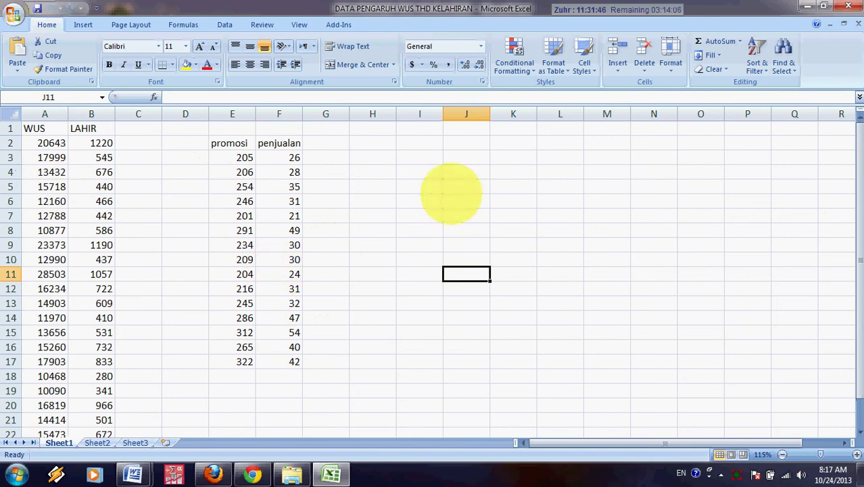
left_click(806, 7)
left_click(808, 7)
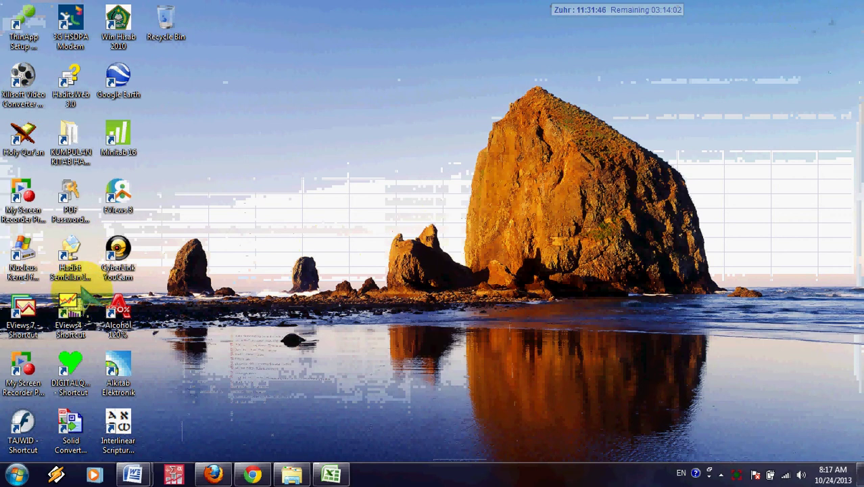
double_click(71, 309)
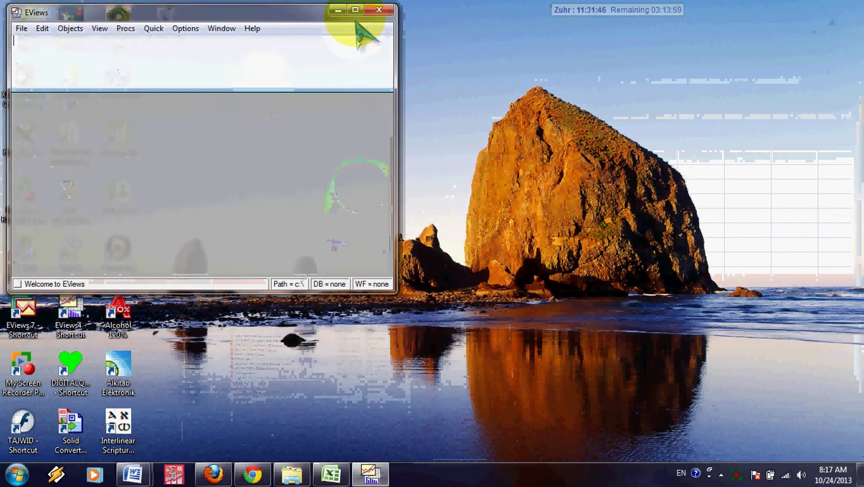
left_click(355, 10)
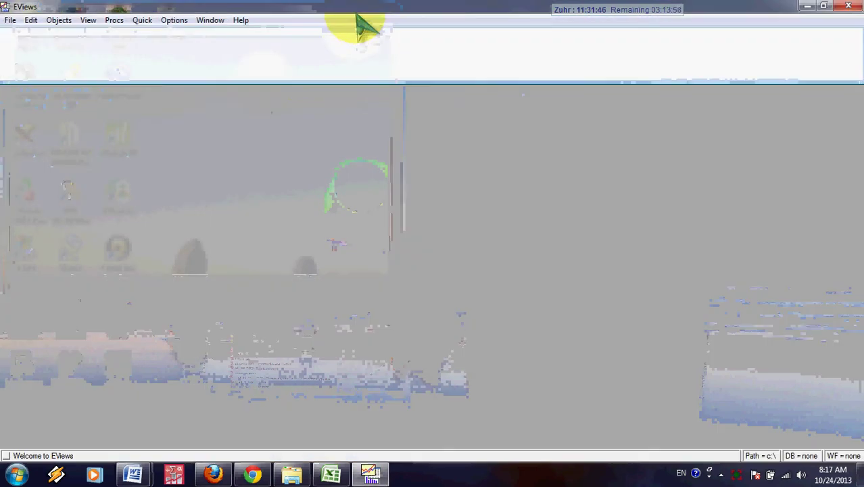
Step: Create a new undated or irregular workfile with observations 1 to 21 and maximize its window
left_click(10, 20)
mouse_move(20, 35)
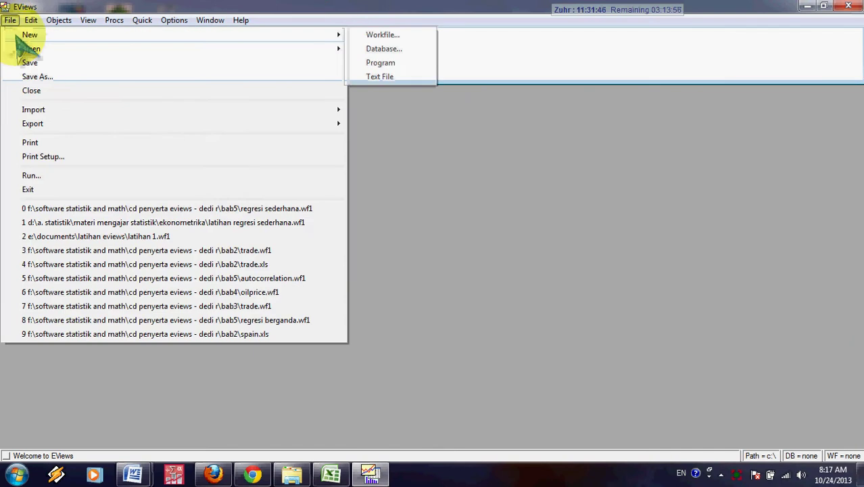
left_click(384, 34)
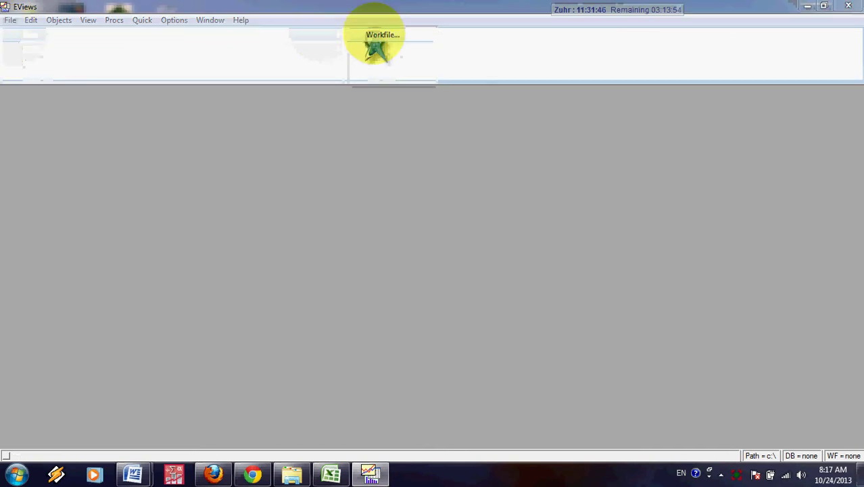
left_click(402, 239)
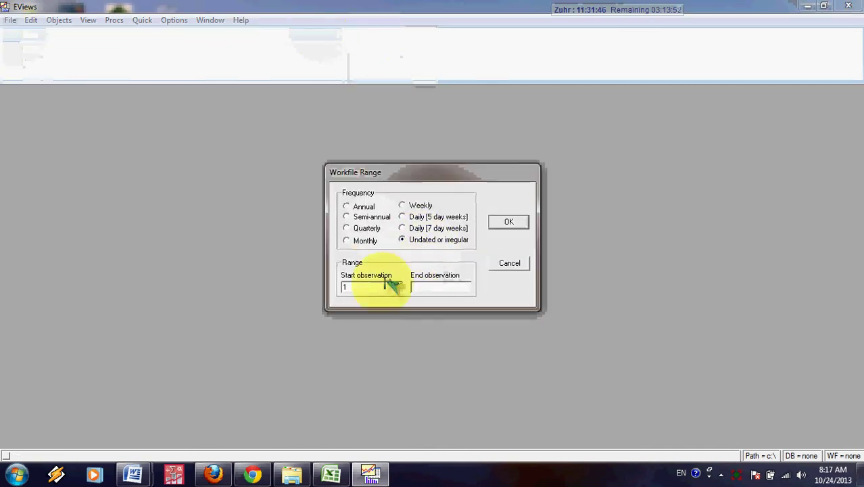
type("21")
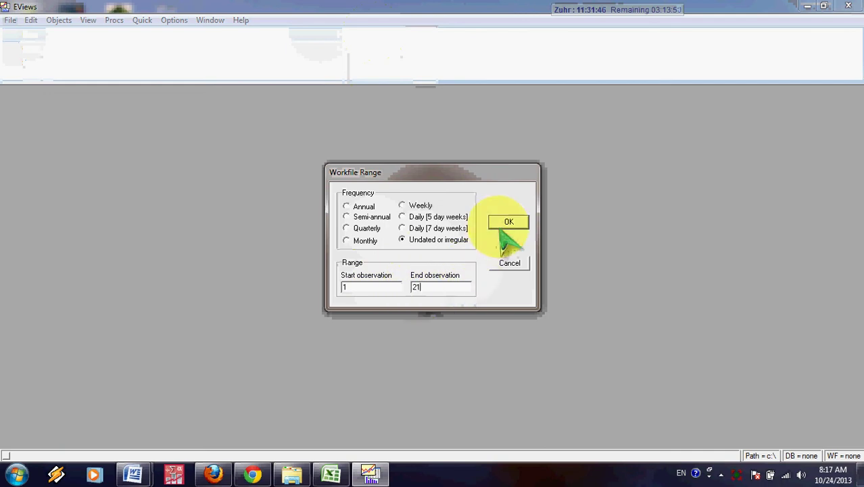
left_click(509, 223)
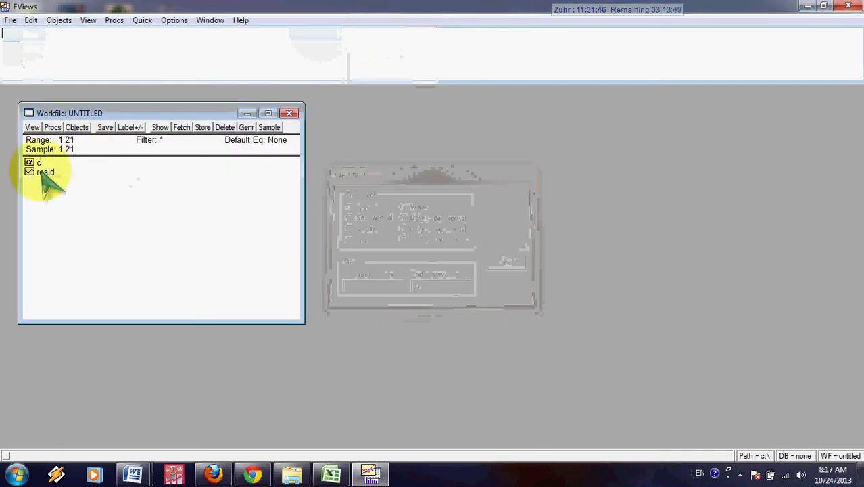
left_click(268, 113)
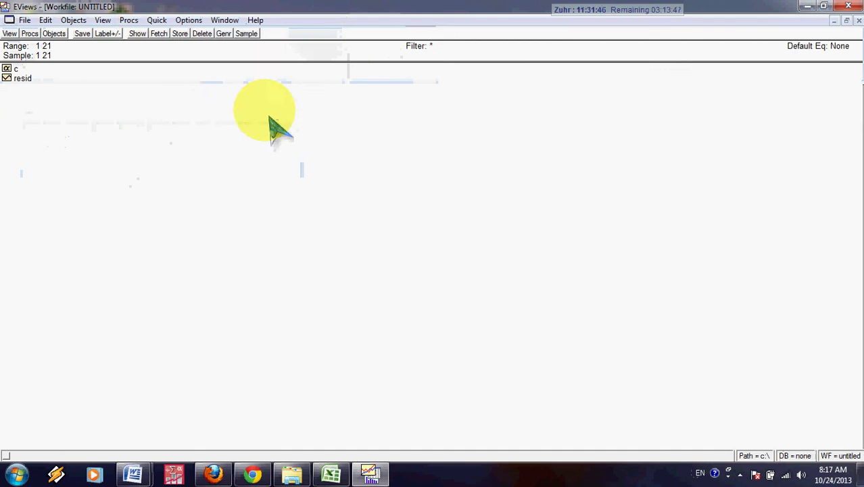
Step: Open an empty group for editing series and maximize its window
left_click(153, 21)
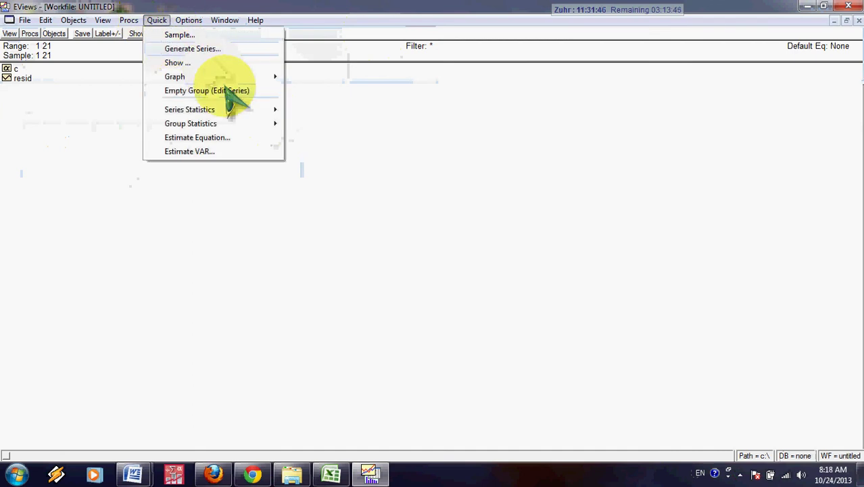
left_click(228, 94)
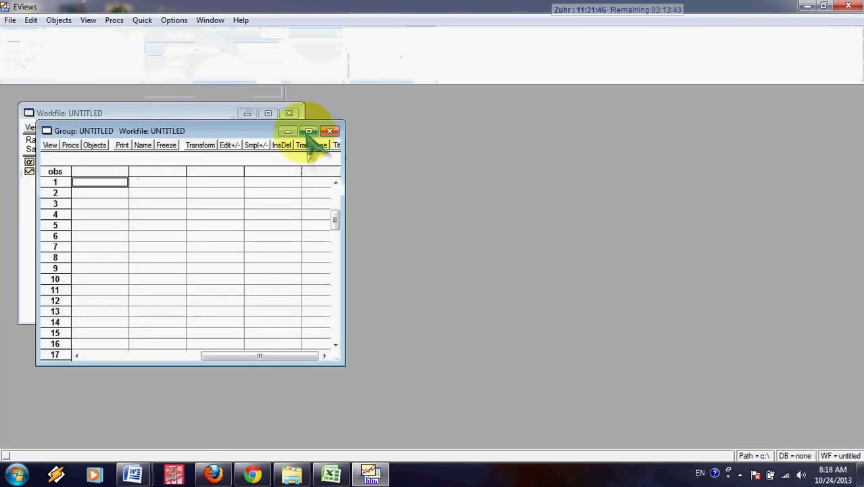
left_click(315, 113)
Step: Switch to the Excel workbook and copy the WUS and LAHIR columns with their headers, A1:B22
left_click(330, 473)
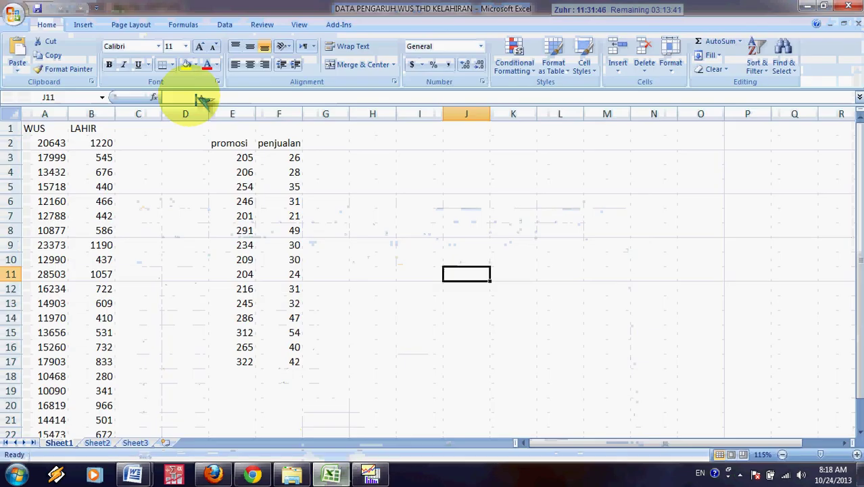
left_click_drag(45, 142, 106, 426)
left_click_drag(91, 304, 102, 405)
right_click(67, 284)
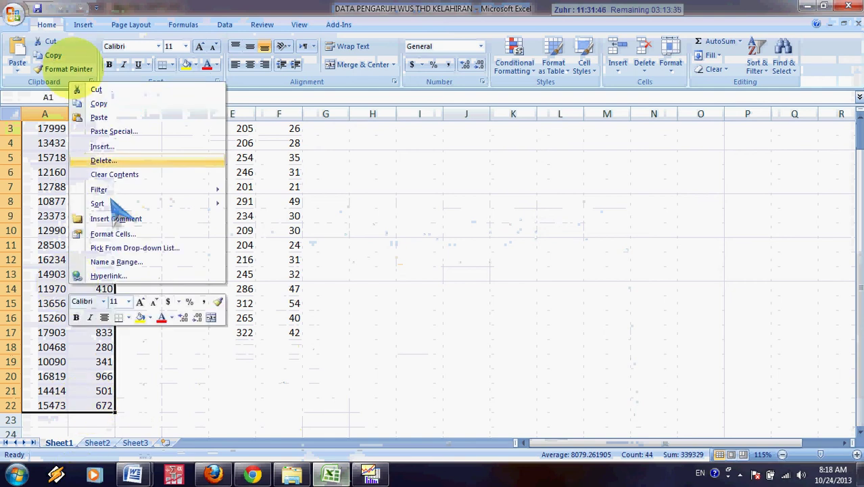
key("Escape")
scroll(226, 273, "up", 1)
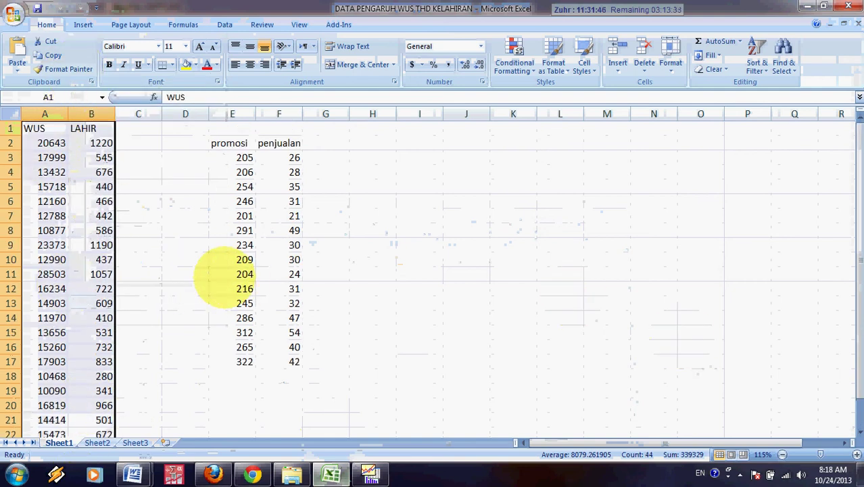
right_click(76, 152)
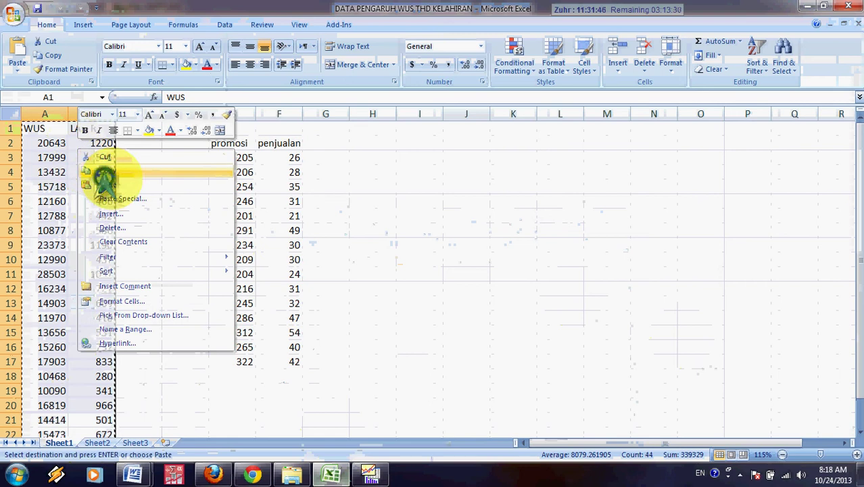
left_click(88, 171)
Step: Switch back to EViews and paste the copied data into the empty group, starting at the first column's header row
left_click(369, 473)
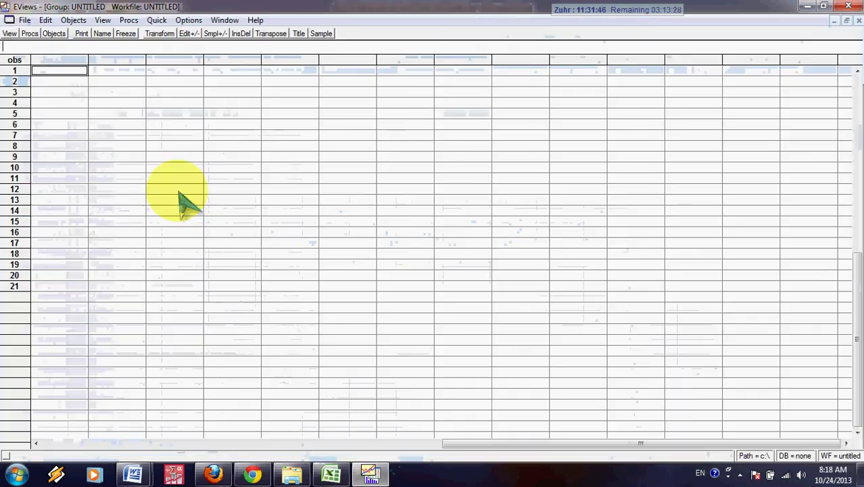
key("ctrl+v")
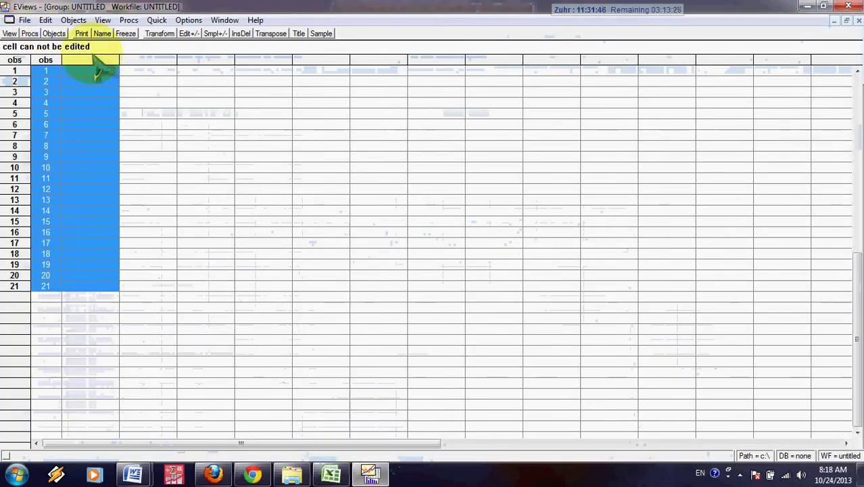
left_click(94, 76)
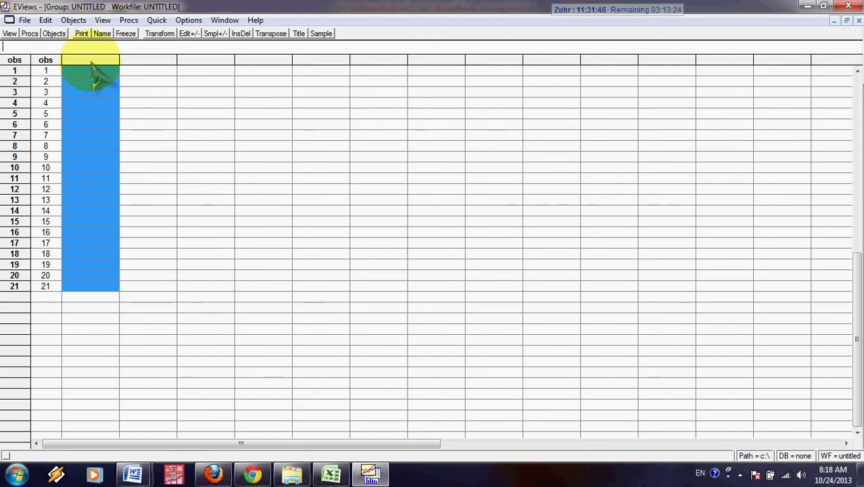
right_click(95, 76)
left_click(125, 83)
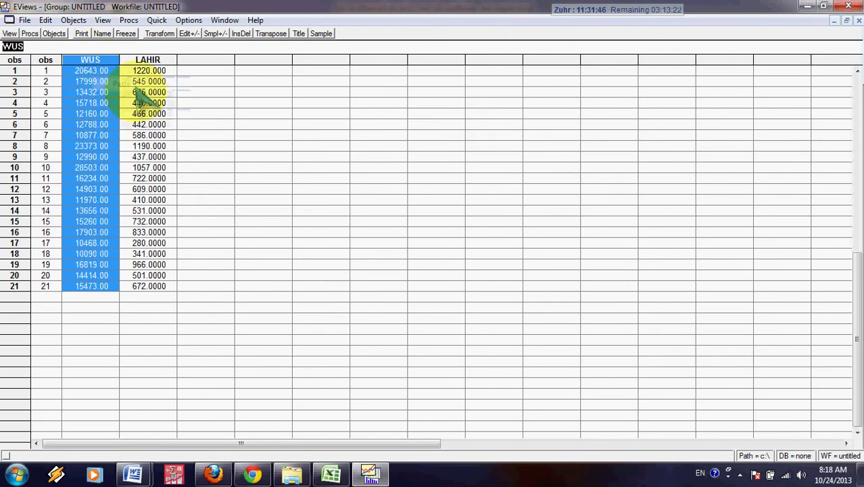
left_click(189, 167)
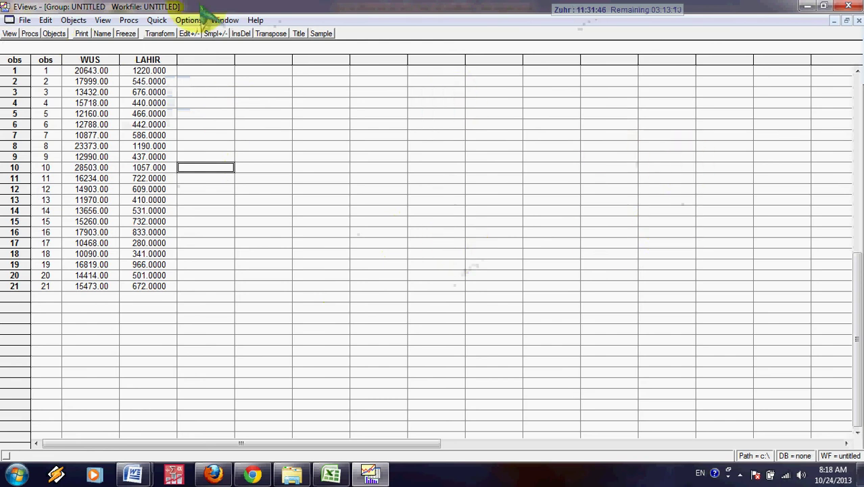
Step: Estimate the equation "lahir c wus" by Least Squares over sample 1 21 and maximize the results window
left_click(156, 21)
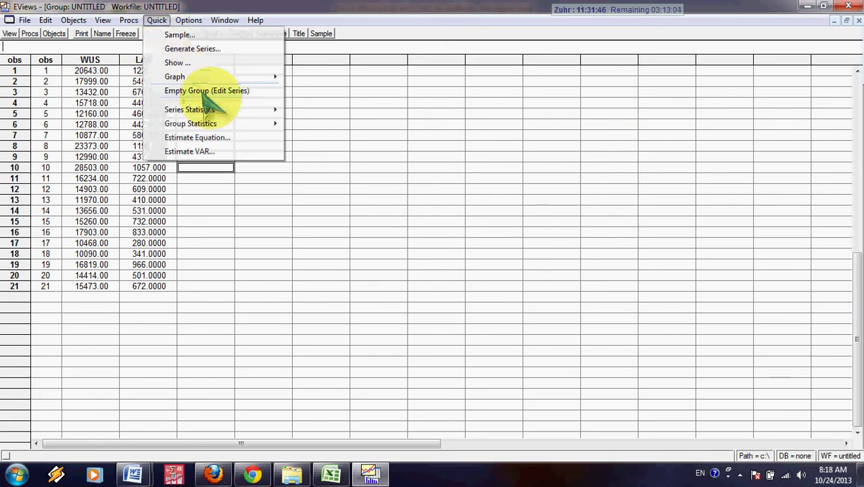
left_click(201, 138)
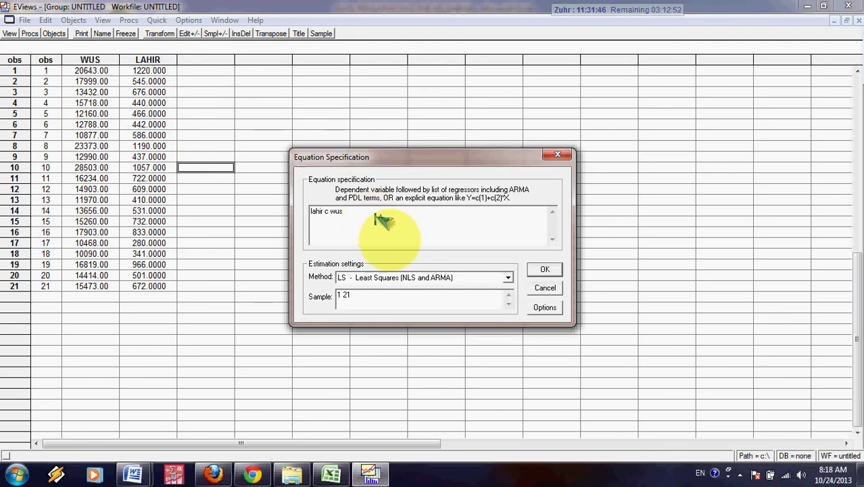
left_click(544, 269)
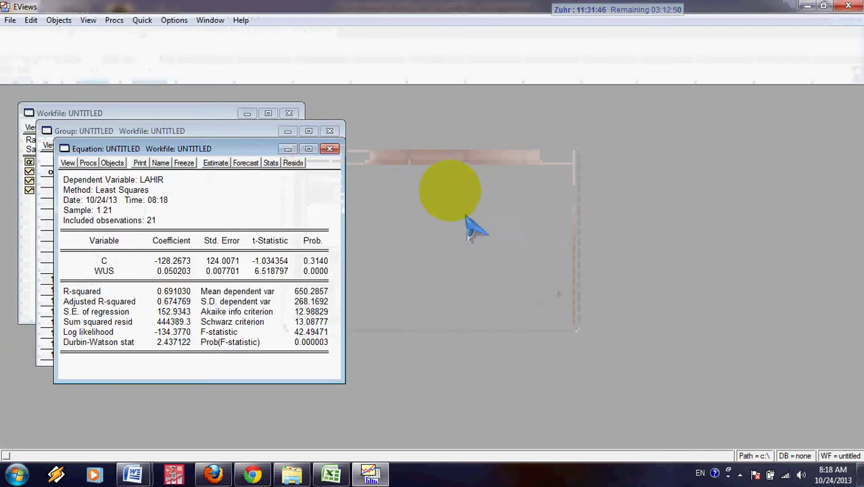
left_click(308, 148)
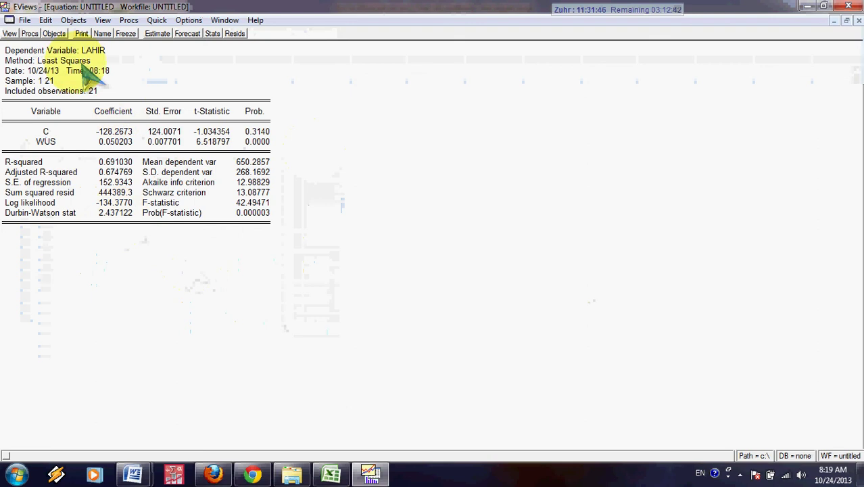
Step: Copy the entire regression output table for the dependent variable LAHIR, accepting the offered copy options
left_click(8, 53)
left_click_drag(8, 53, 270, 223)
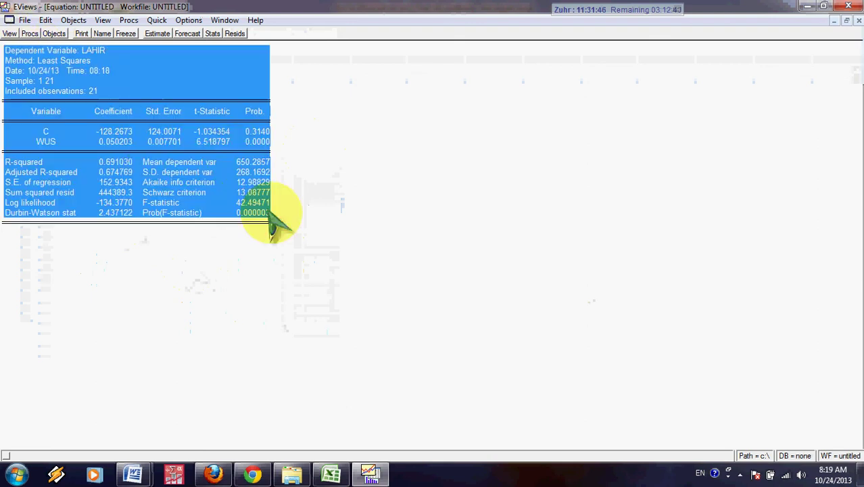
right_click(234, 158)
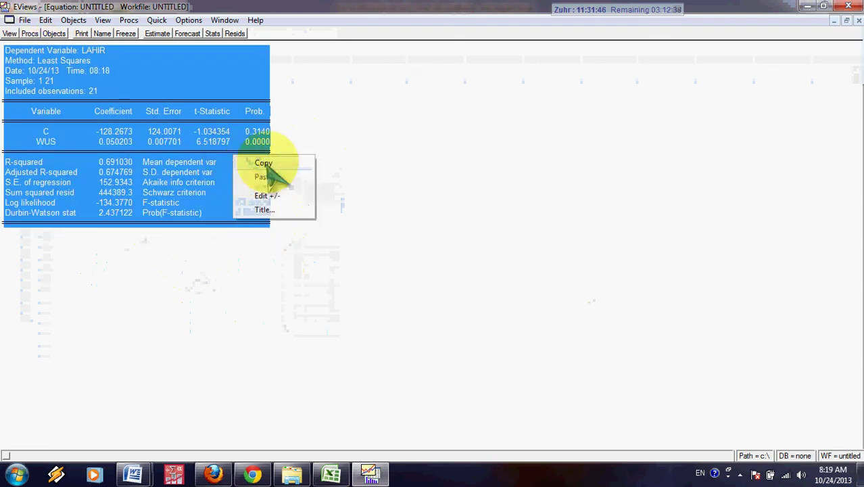
left_click(264, 163)
left_click(391, 269)
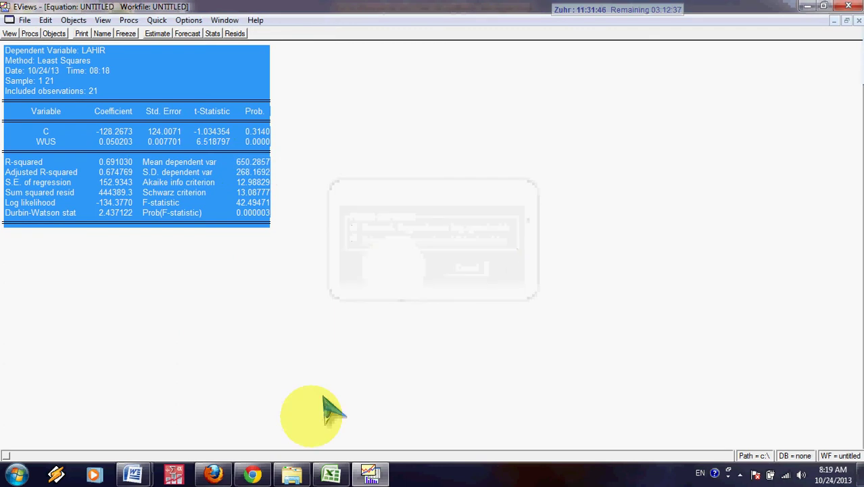
Step: Switch to the Word document "UJI SIGNIFIKANSI DAN ESTIMASI PARAMETER REGRESI LINEAR SEDERHANA"
mouse_move(133, 473)
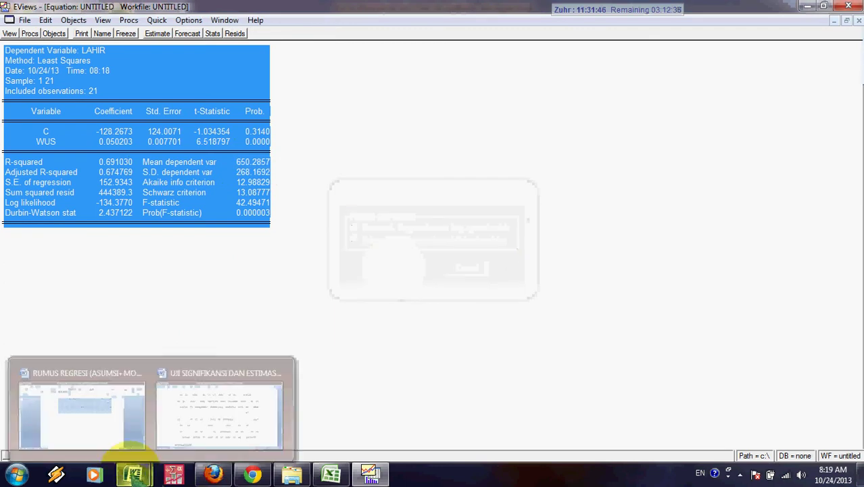
left_click(184, 414)
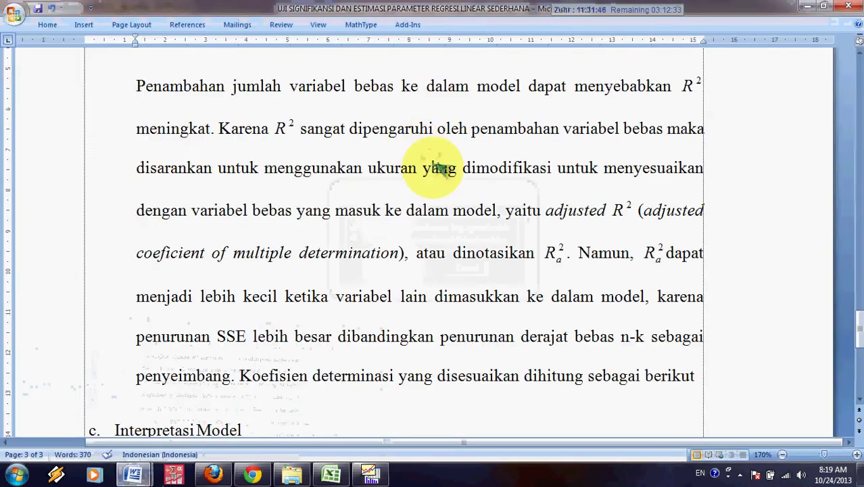
key("alt+Tab")
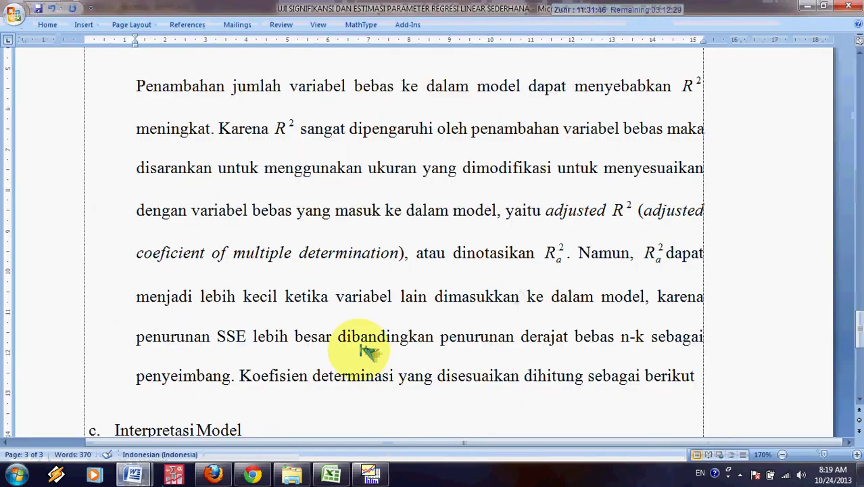
Step: Add two empty paragraphs after the text "maka H0 diterima.", above the section "Penilaian Kelayakan Model", and place the cursor in the first one
scroll(364, 350, "up", 5)
scroll(378, 353, "down", 7)
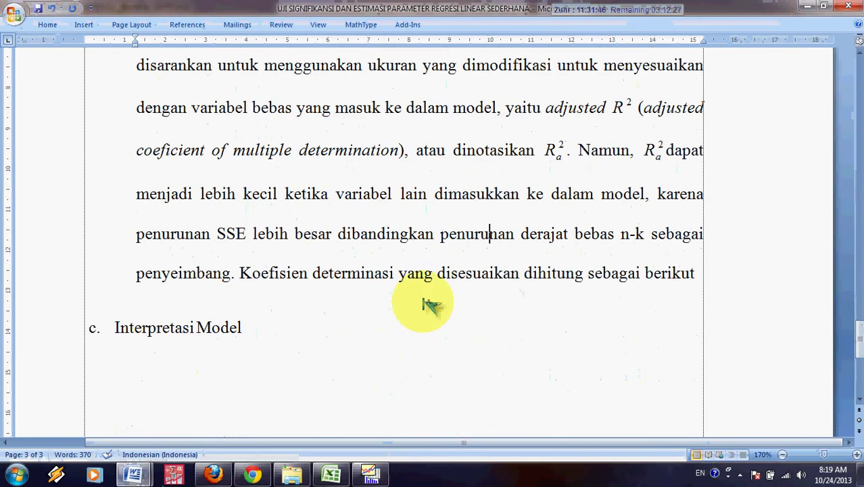
scroll(420, 305, "up", 5)
scroll(426, 300, "up", 10)
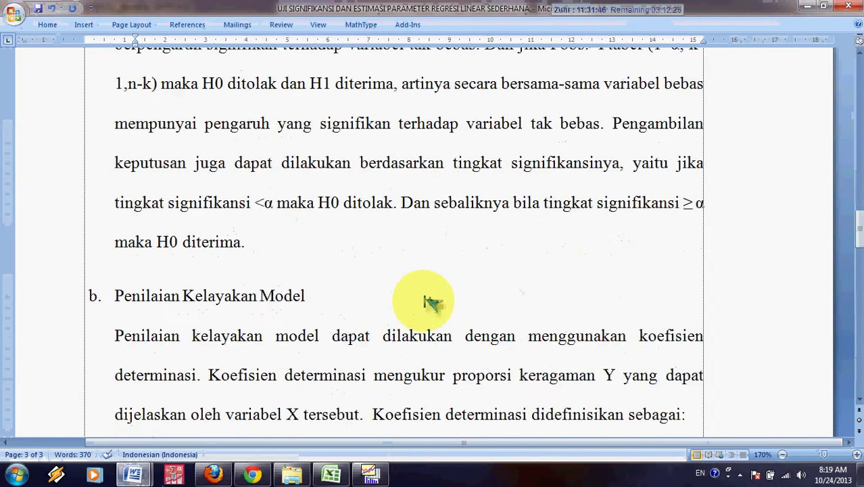
scroll(431, 303, "up", 5)
scroll(433, 301, "up", 12)
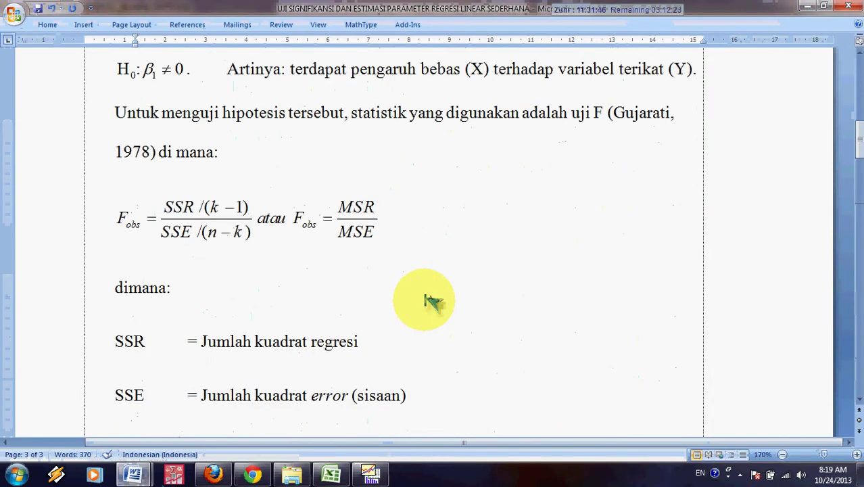
scroll(433, 301, "down", 20)
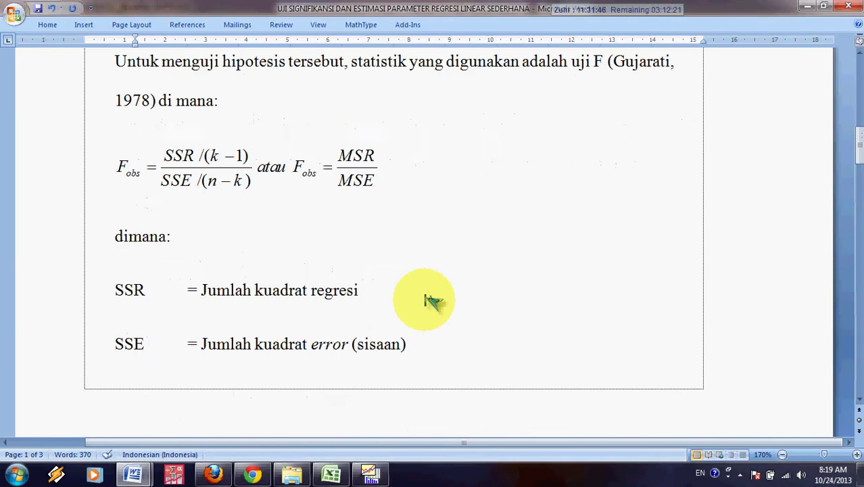
scroll(431, 308, "down", 2)
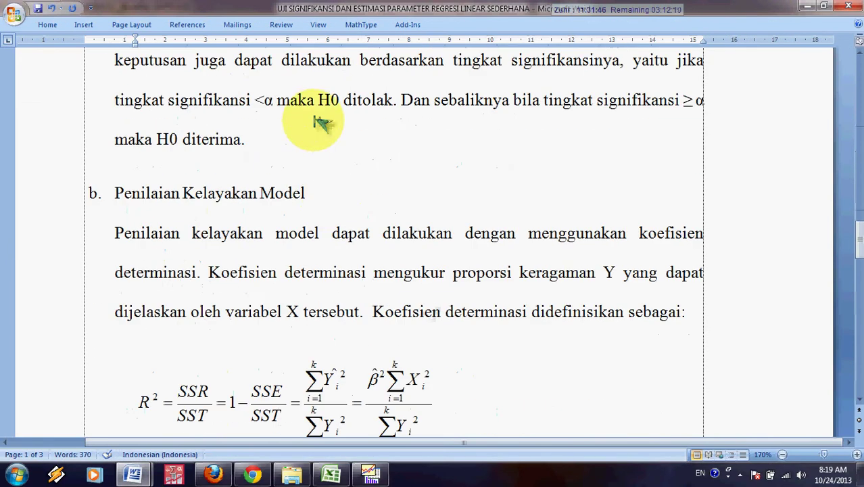
left_click(314, 137)
key("Return")
key("Return")
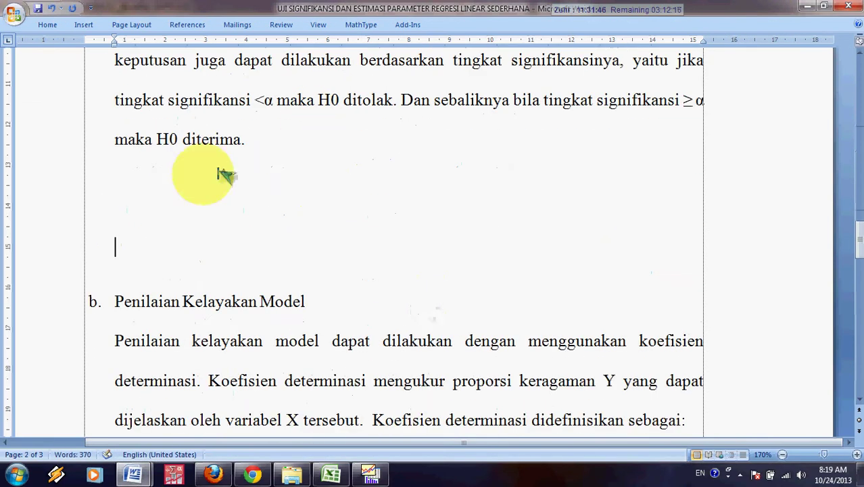
left_click(193, 194)
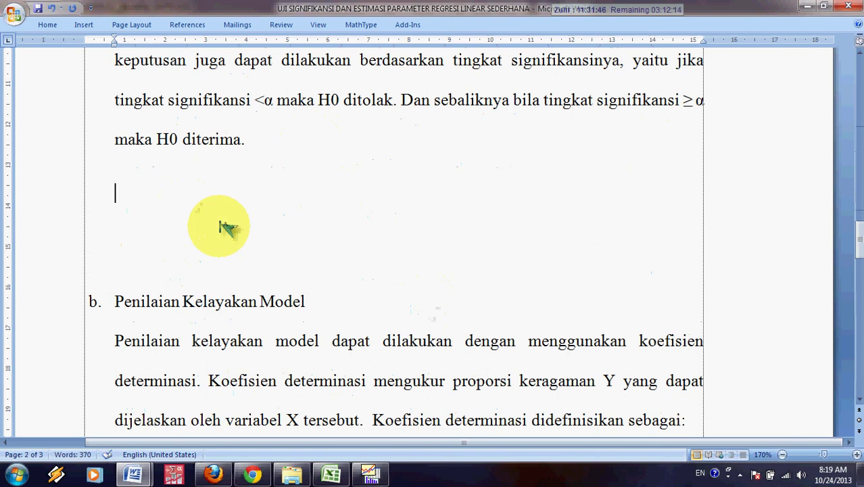
Step: Write the sentence "Hasil perhitungan regresi linear sederhana dengan menggunakan software eviews 4.0 disajikan pada Tabel berikut ini:" and start a new paragraph below it
type("Hasil perhitungan regresi l")
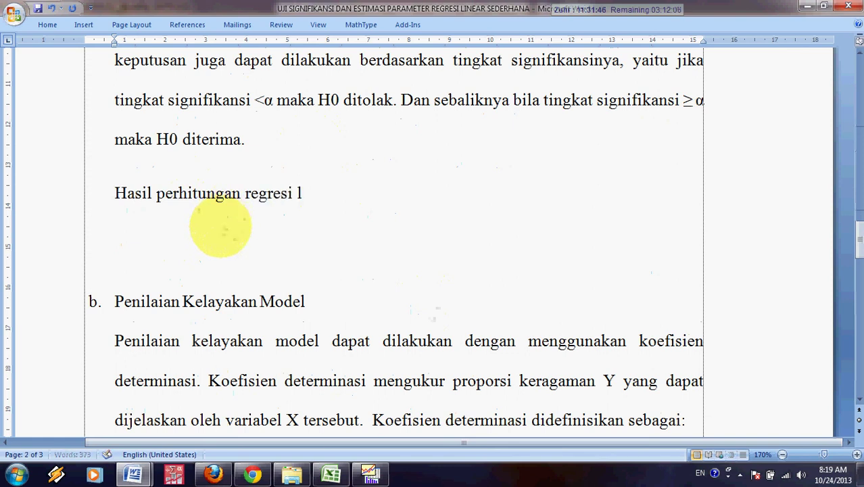
type("near sederhaba")
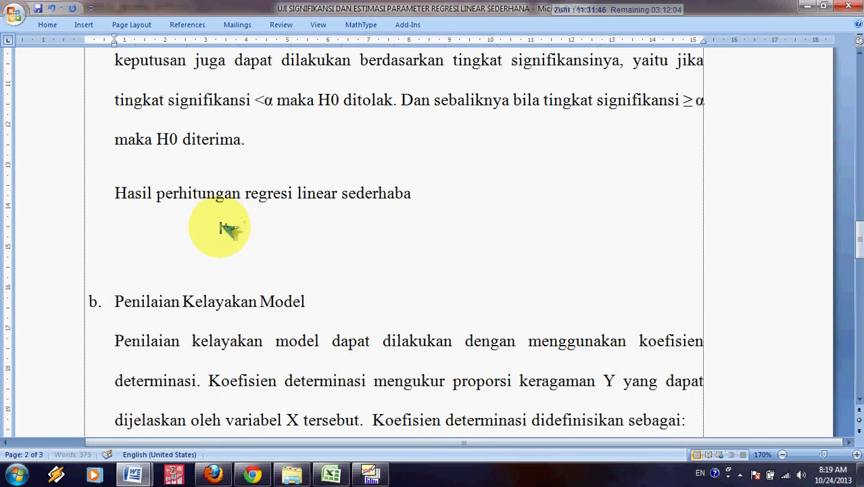
key("BackSpace")
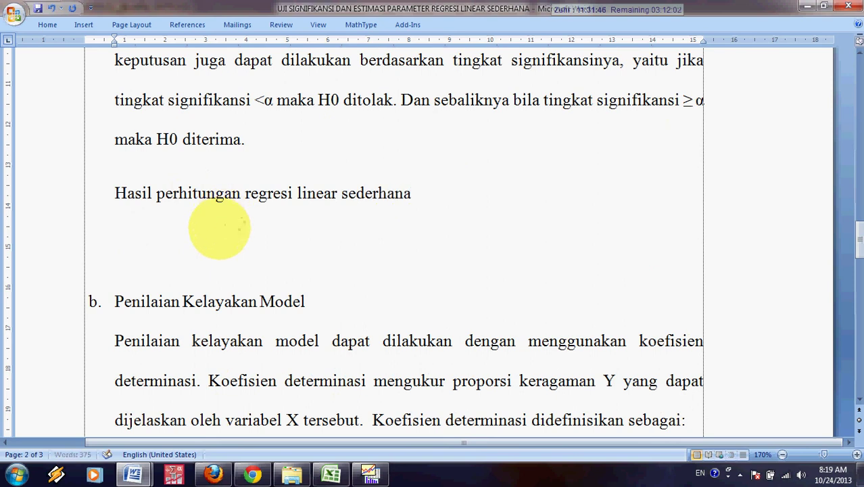
type("ngan menggu")
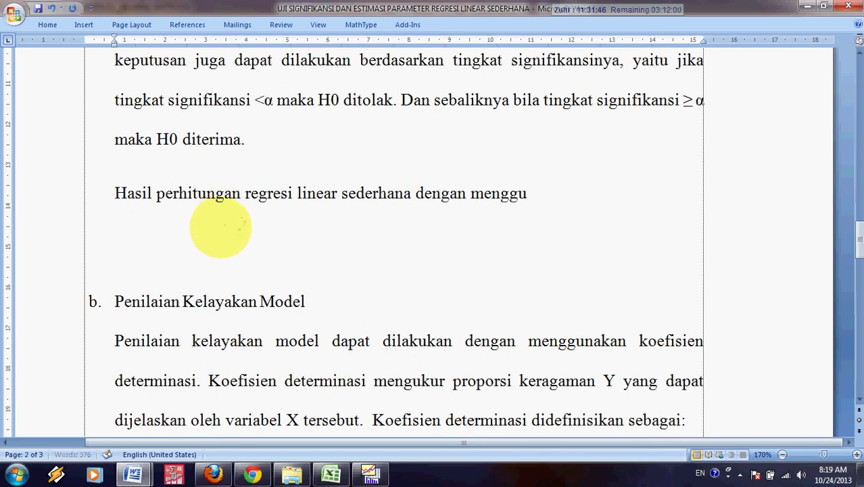
type("nakan softwar")
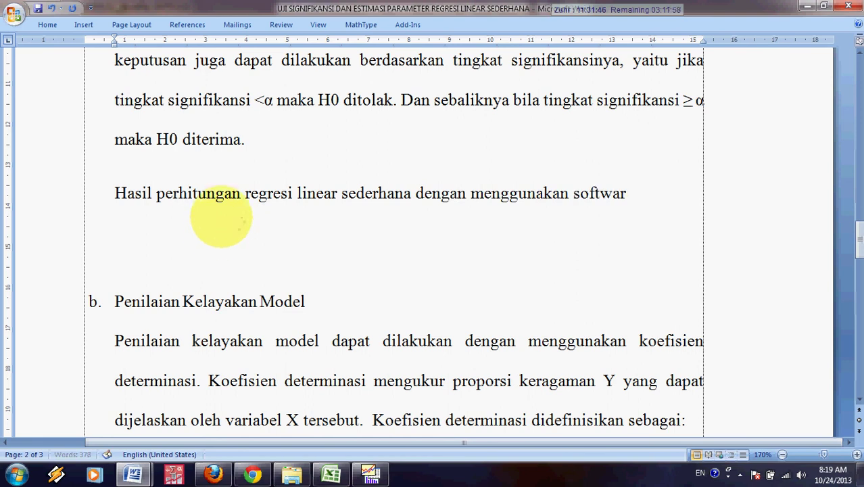
type("e eviews ")
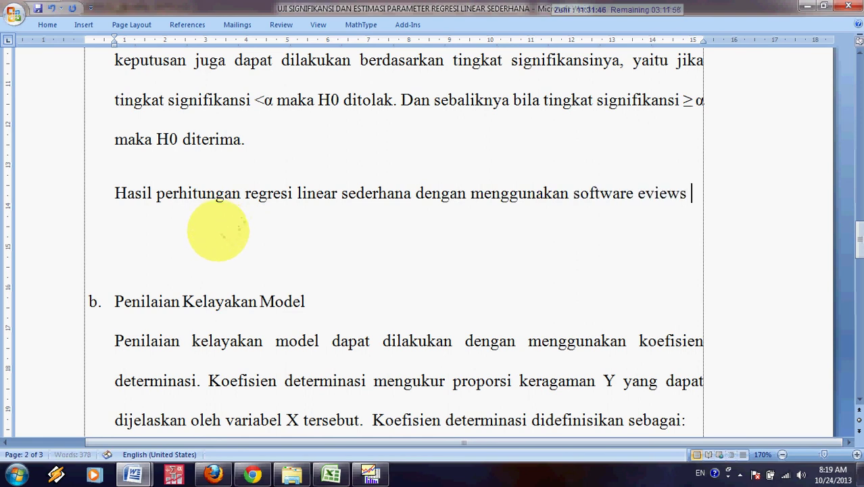
type("4.0 ")
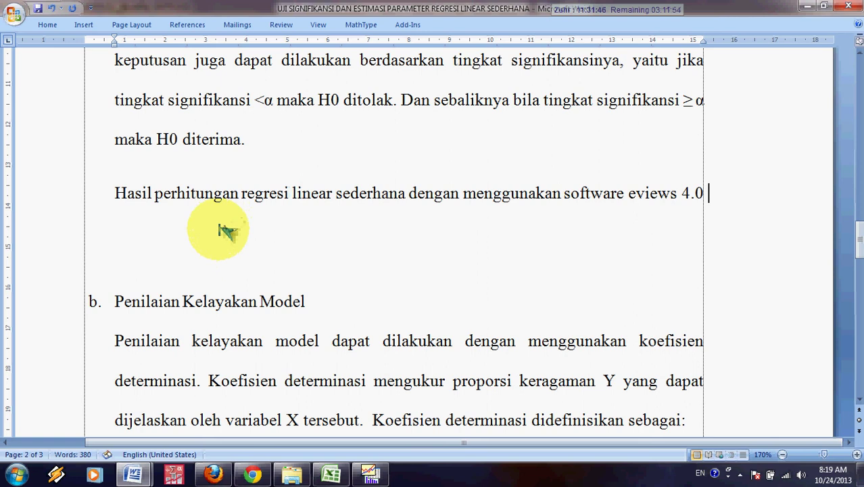
type("disajikan")
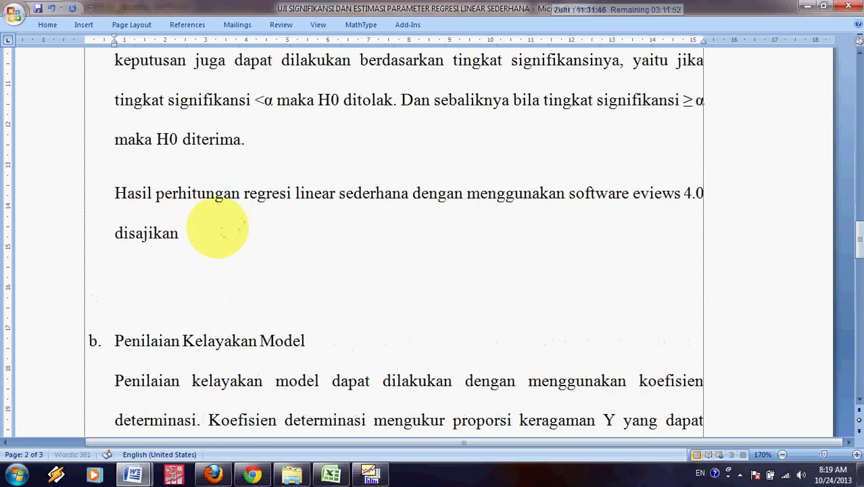
type("pa")
key("BackSpace")
type("pada T")
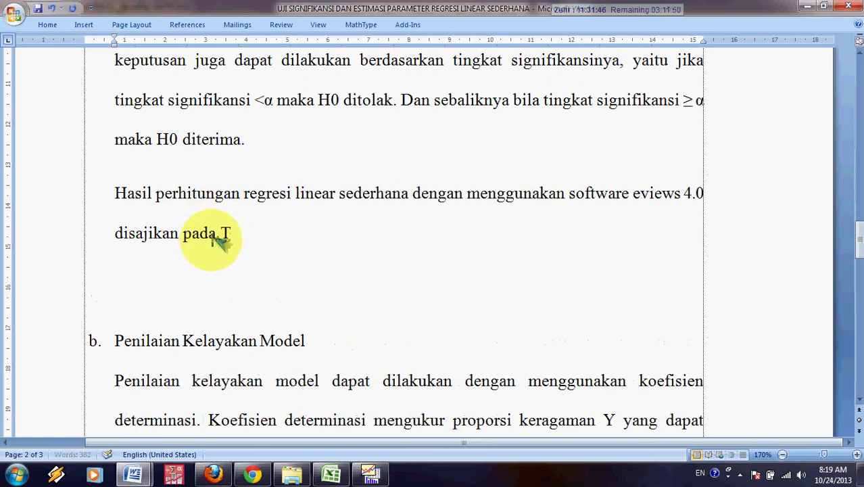
type("abel beriku")
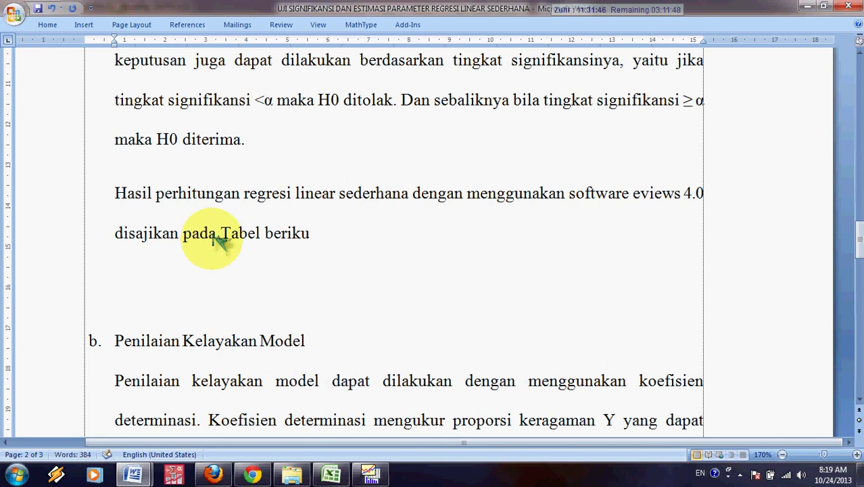
type("t ini:")
key("Return")
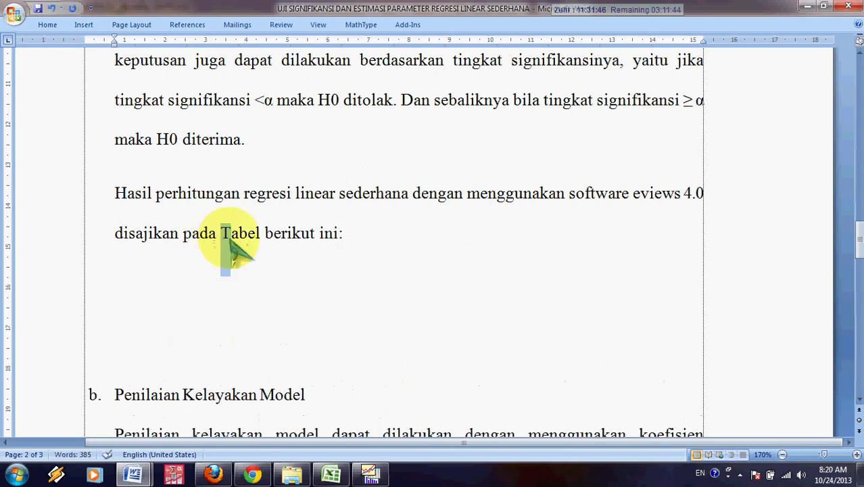
Step: Change the capital T of "Tabel" to a lowercase t in the sentence introducing the regression results
left_click(226, 254)
key("BackSpace")
type("t")
Step: Paste the copied EViews regression output table beneath the sentence ending "disajikan pada tabel berikut ini:"
left_click(211, 308)
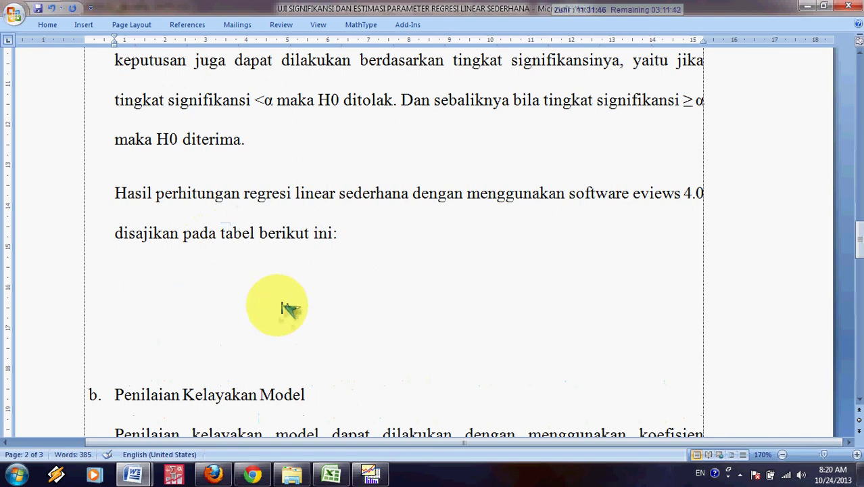
type("Dependent Variable: LAHIR Method: Least Squares Date: 10/24/13   Time: 08:18 Sample: 1 21 Included observations: 21 Variable\tCoefficient\tStd. Error\tt-Statistic\tProb. C\t-128.2673\t124.0071\t-1.034354\t0.3140 WUS\t0.050203\t0.007701\t6.518797\t0.0000 R-squared\t0.691030\tMean dependent var\t650.2857 Adjusted R-squared\t0.674769\tS.D. dependent var\t268.1692 S.E. of regression\t152.9343\tAkaike info criterion\t12.98829 Sum squared resid\t444389.3\tSchwarz criterion\t13.08777 Log likelihood\t-134.3770\tF-statistic\t42.49471 Durbin-Watson stat\t2.437122\tProb(F-statistic)\t0.000003")
scroll(284, 318, "down", 3)
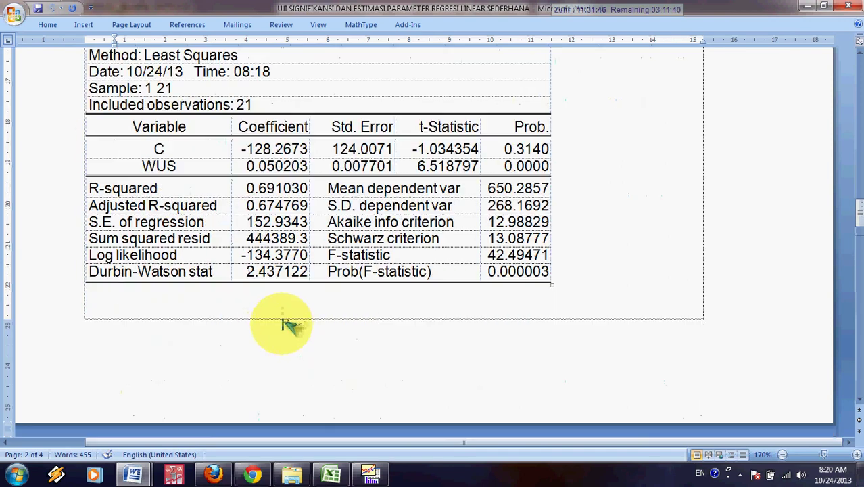
scroll(285, 323, "up", 3)
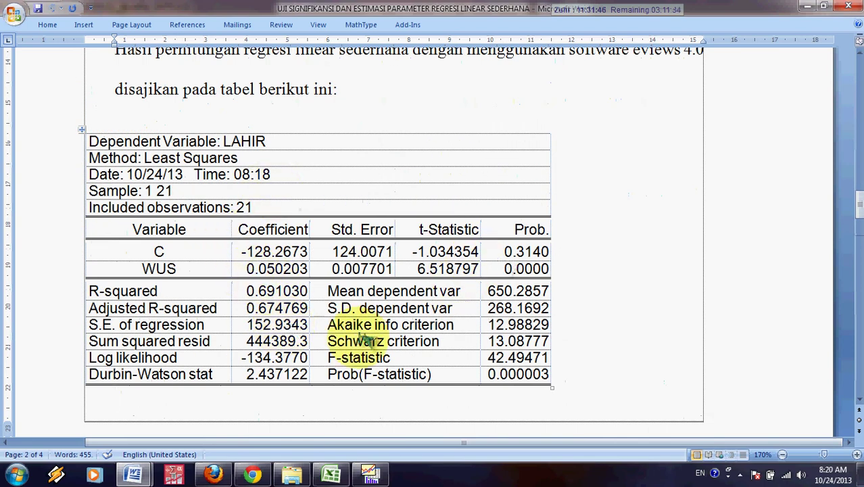
Step: Shade the F-statistic label and its value cell in the regression table yellow
left_click_drag(332, 356, 526, 361)
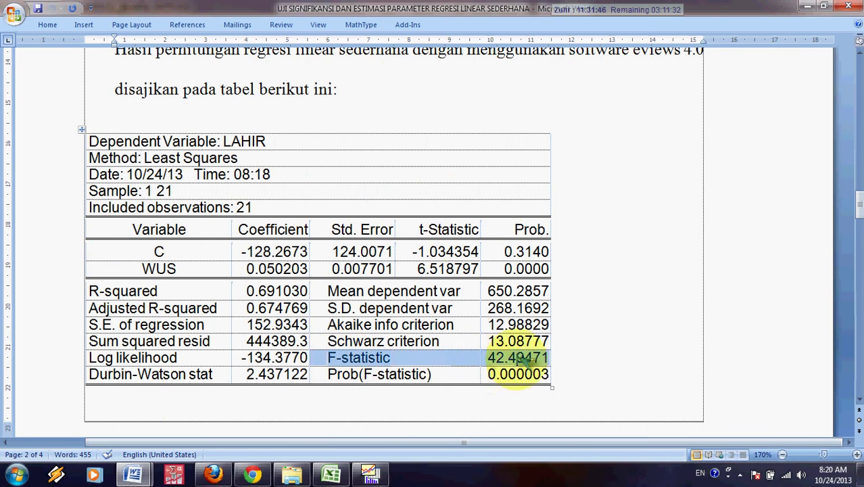
scroll(514, 372, "down", 4)
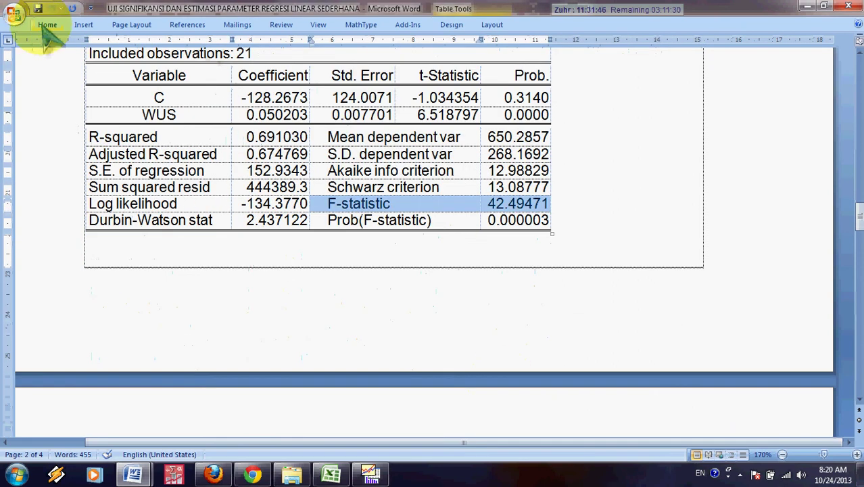
left_click(47, 25)
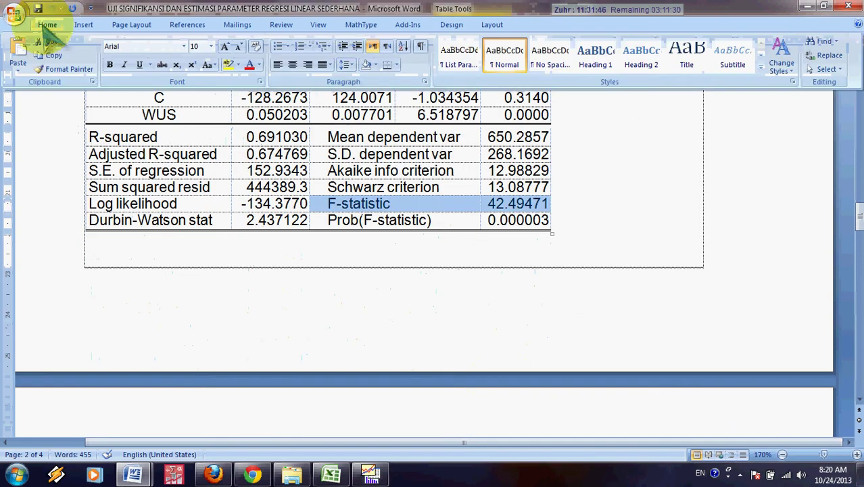
left_click(376, 65)
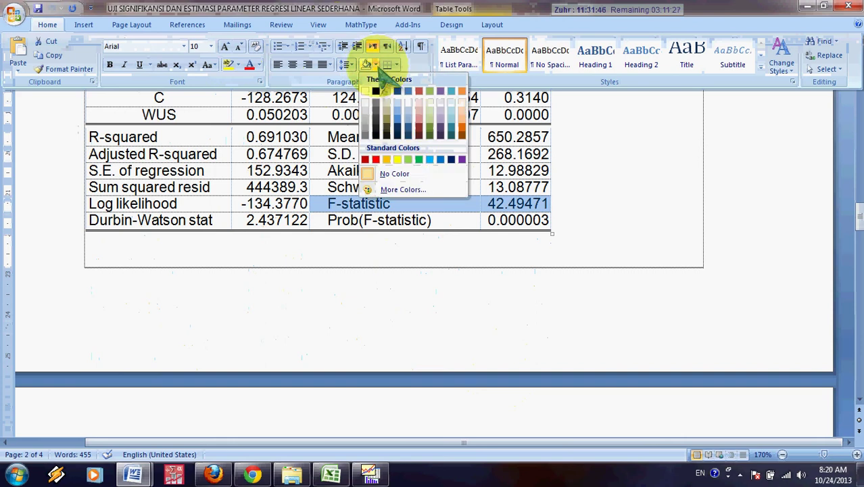
left_click(396, 160)
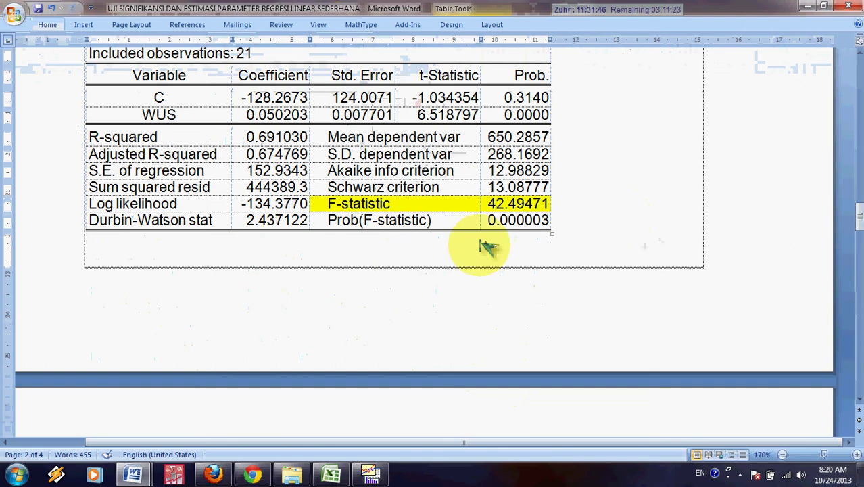
Step: Insert two more empty paragraphs between the regression table and the heading "Penilaian Kelayakan Model"
scroll(488, 247, "down", 3)
scroll(406, 314, "up", 6)
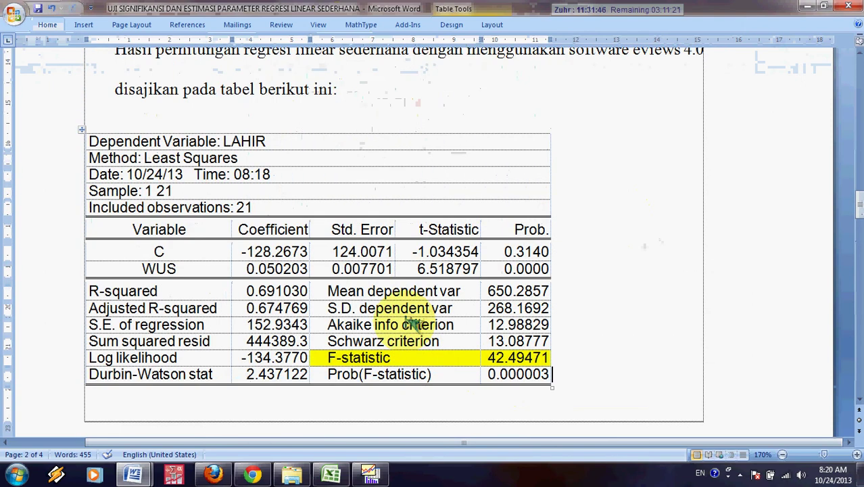
scroll(402, 327, "down", 3)
scroll(402, 324, "up", 3)
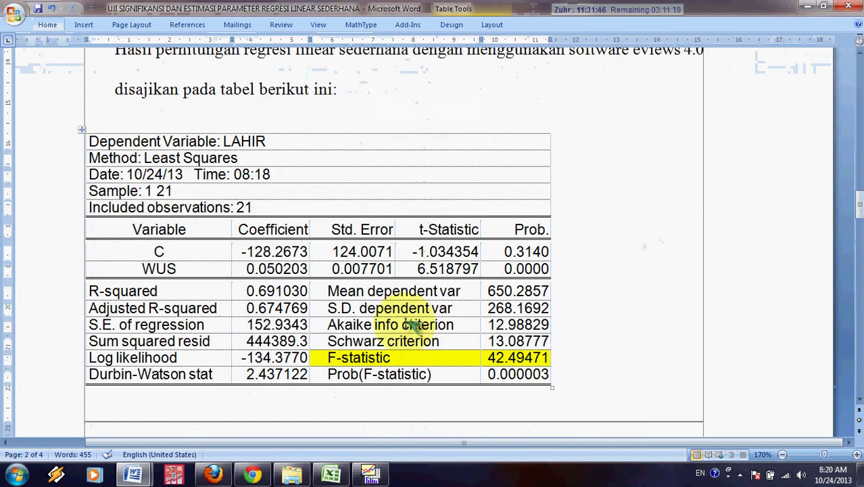
scroll(406, 323, "down", 2)
scroll(409, 325, "down", 2)
scroll(408, 329, "down", 3)
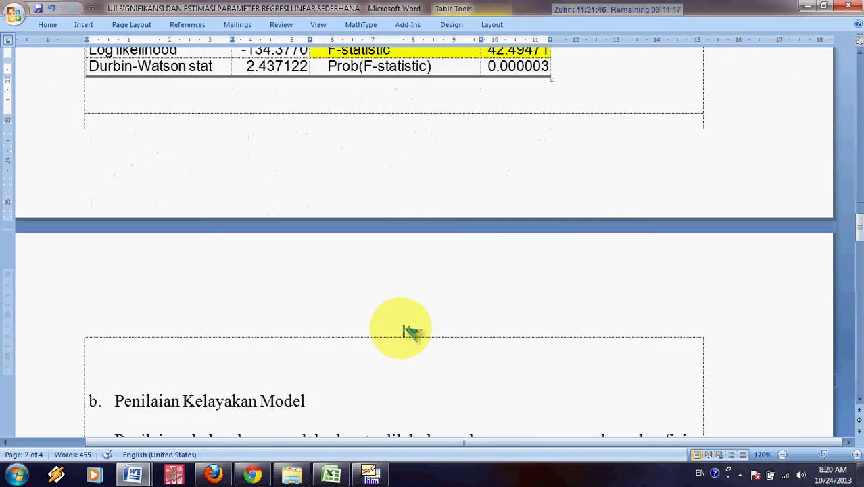
left_click(281, 164)
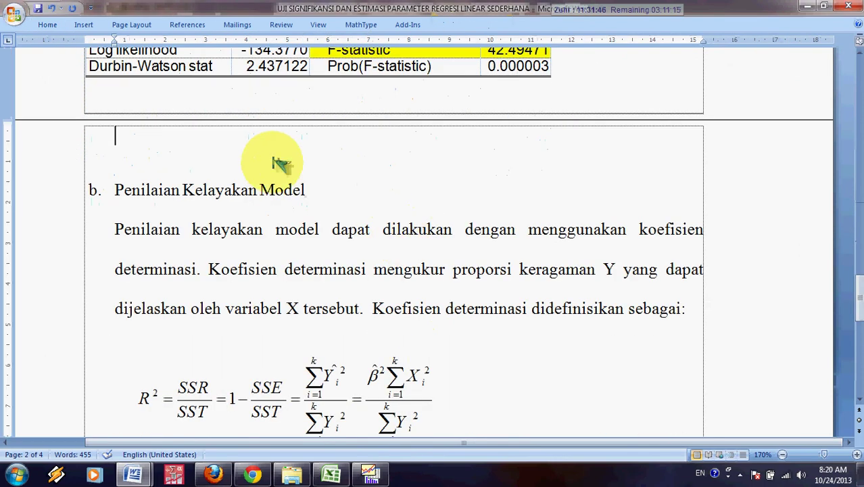
key("Return")
key("Return")
scroll(280, 286, "up", 4)
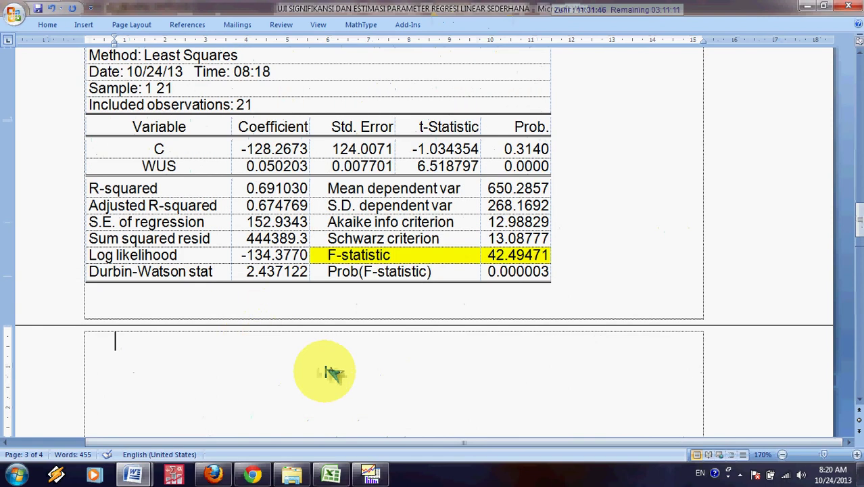
Step: Start the paragraph below the regression table with "Berdasarkan Tabel analisis regresi di atas, diperoleh nilai F statistik (F hitung) sebesar 42,49"
type("Berdsaa")
key("BackSpace")
key("BackSpace")
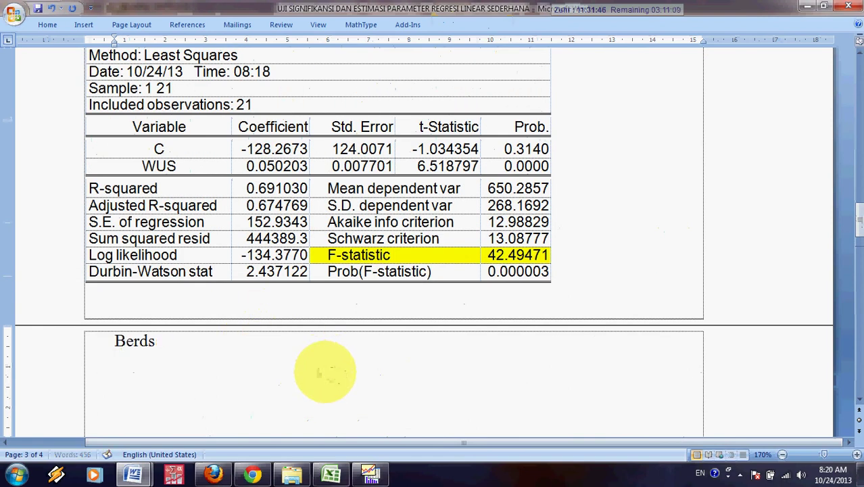
type("sarkan Ta")
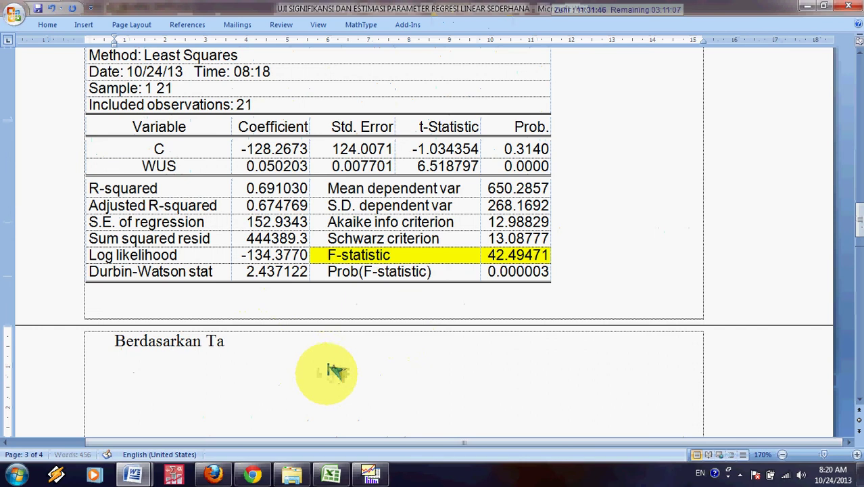
type("bel ")
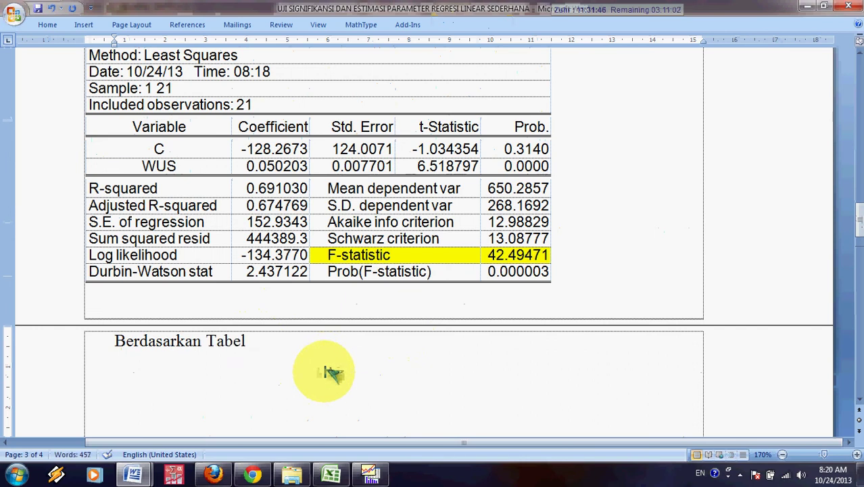
type("analisis regre")
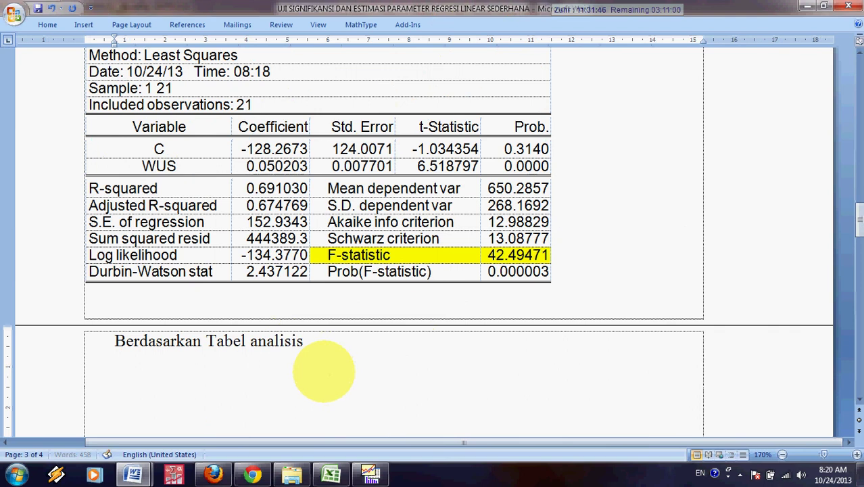
type("di")
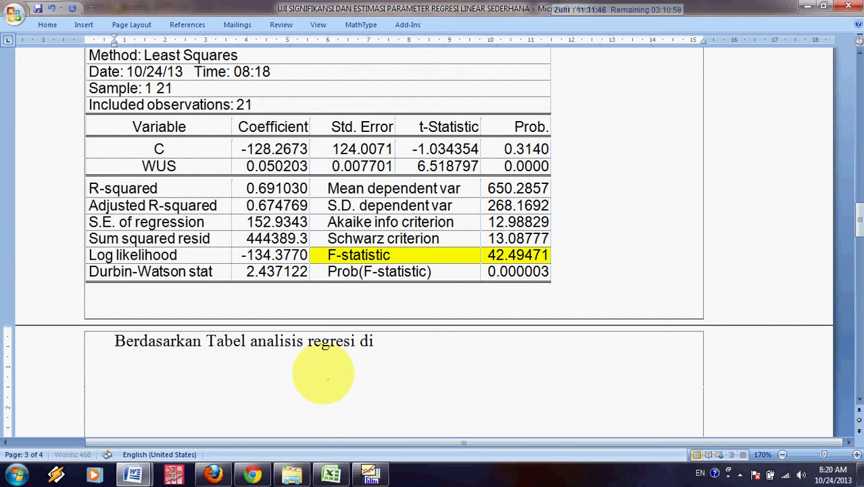
type(" atas, diperoleh nilai F")
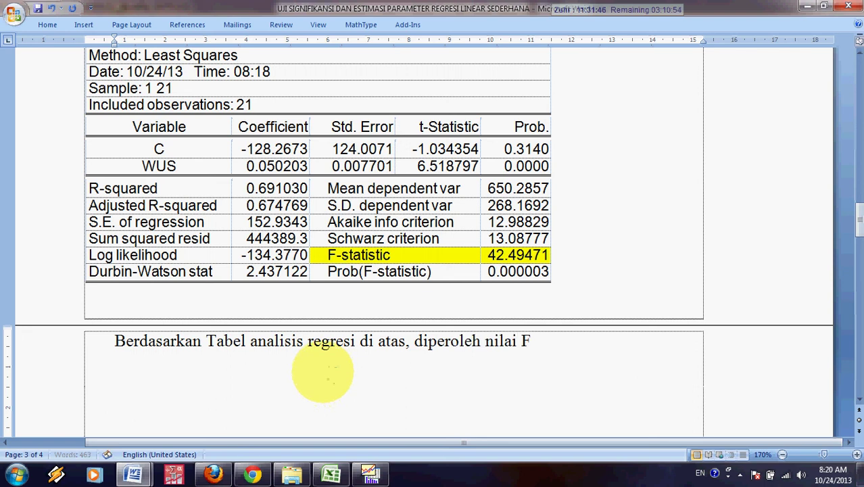
type(" statistik (")
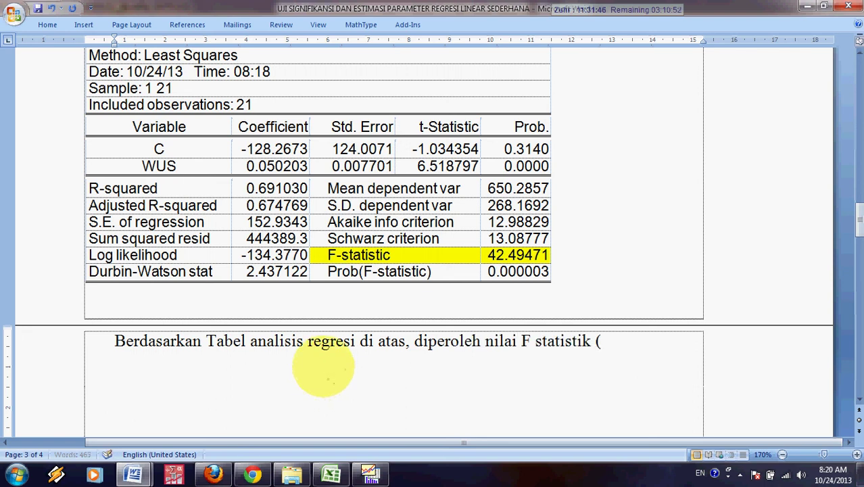
type("F hitun")
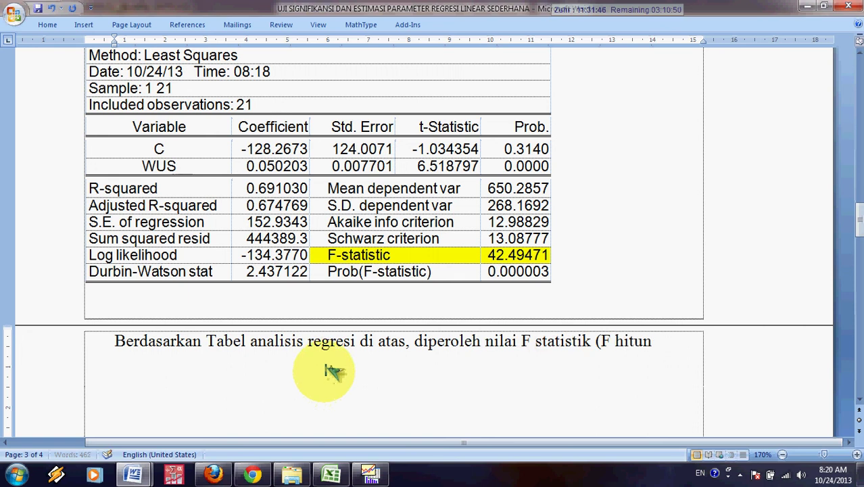
type("g) sebesar")
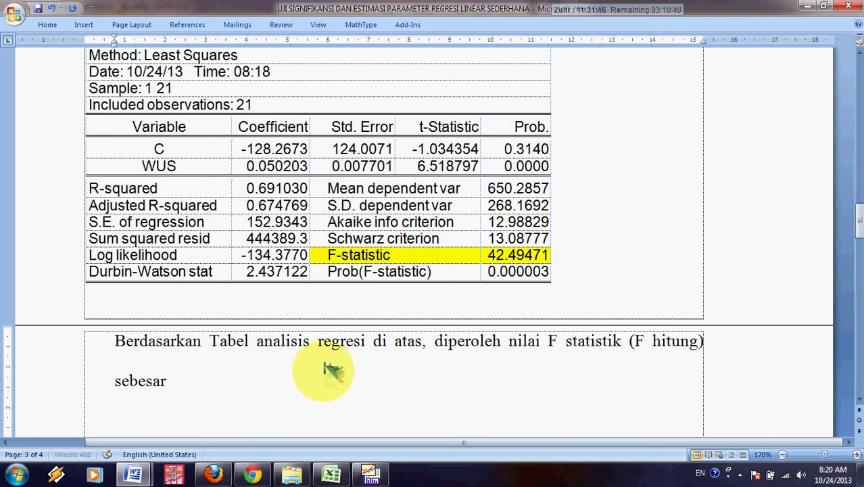
type(" 42")
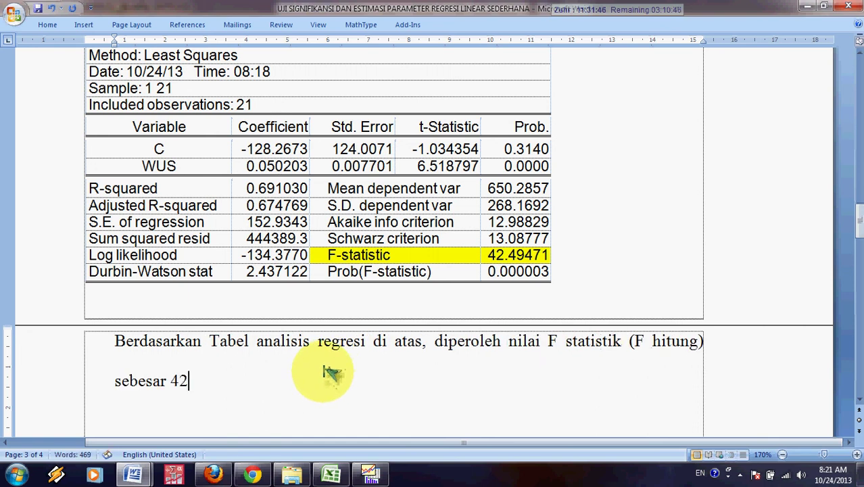
type(",49 ")
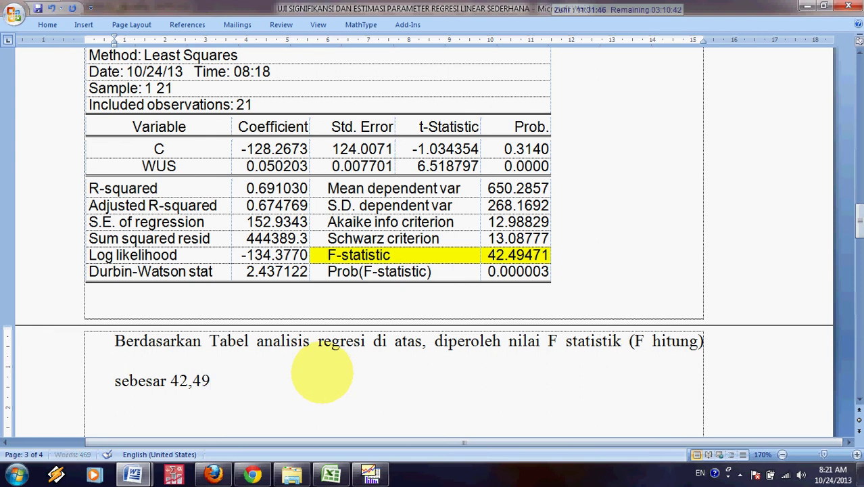
Step: Extend the sentence after "sebesar 42,49" with the probability clause "dengan probabilitas sebesar 0,00,"
type("dengan pra")
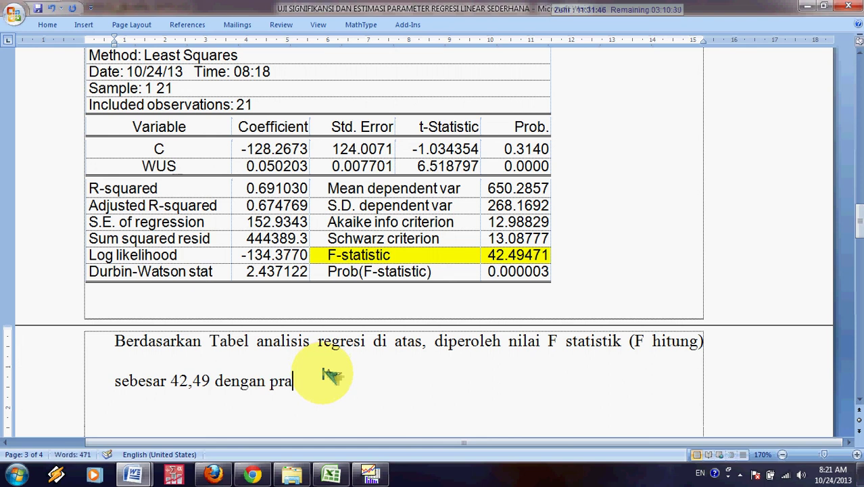
key("BackSpace")
type("obabilitas")
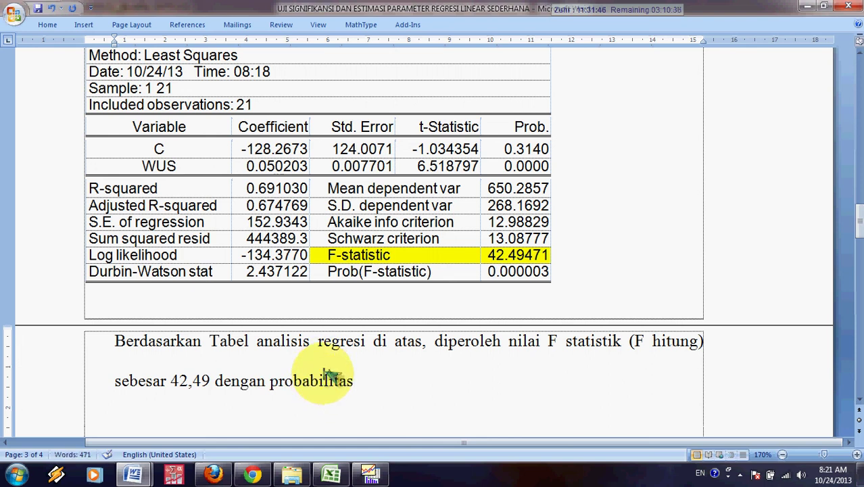
type(" sebesar 0,00")
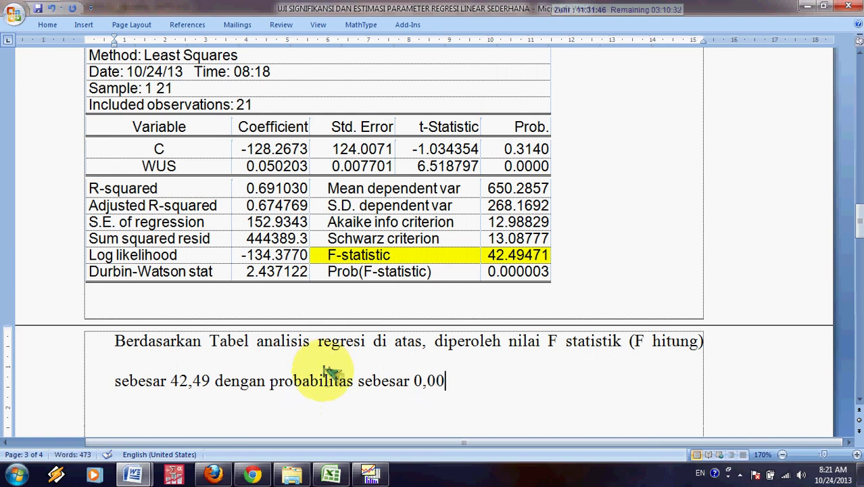
type(", karena")
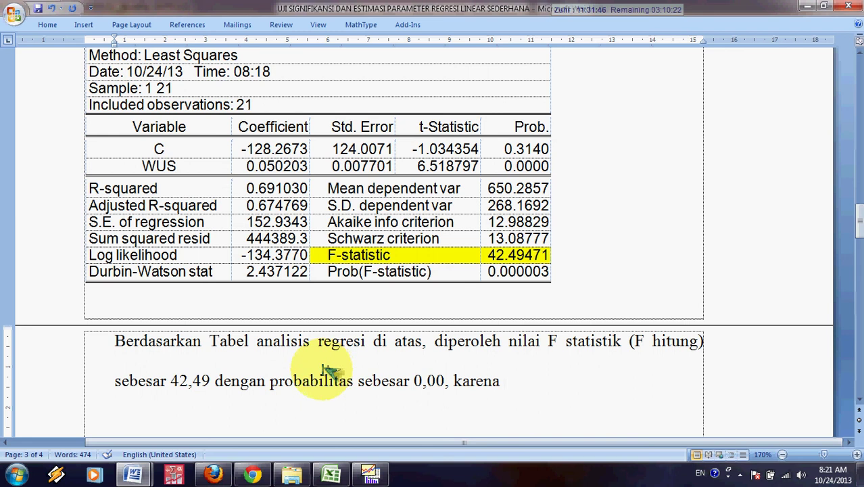
key("ctrl+BackSpace")
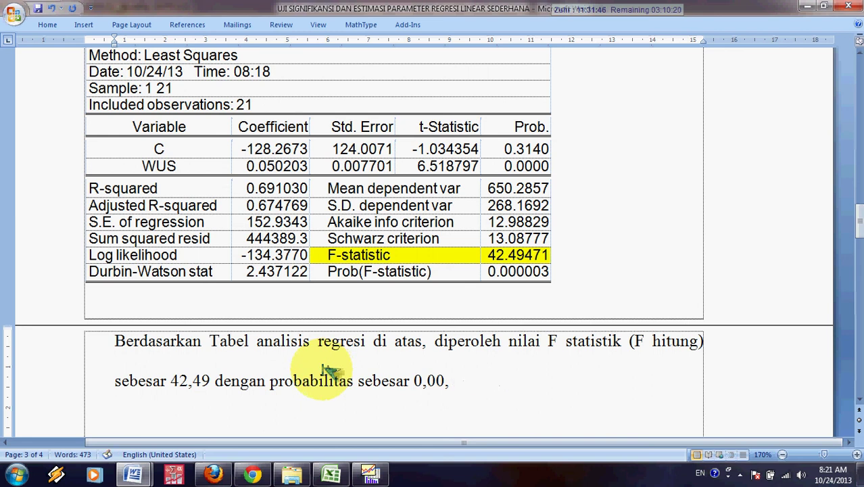
Step: Add the test decision "karena nilai p<0.05, maka H0 ditolak," to the end of the sentence
scroll(331, 371, "down", 1)
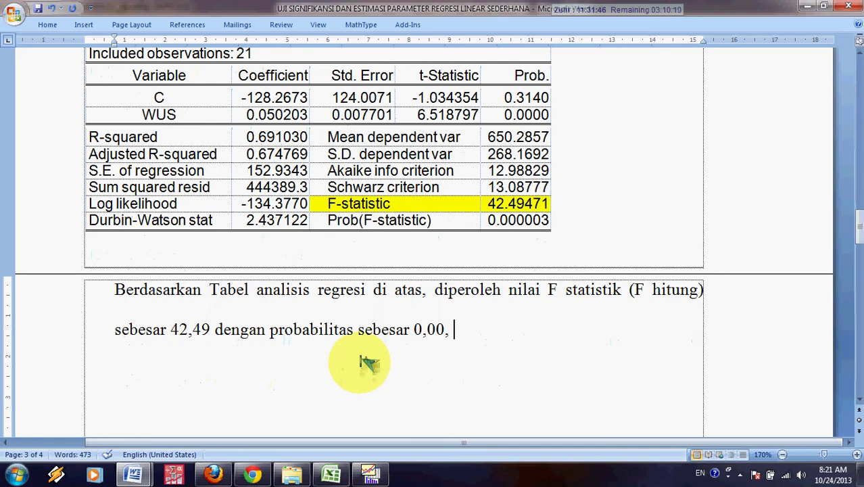
type("karena ni")
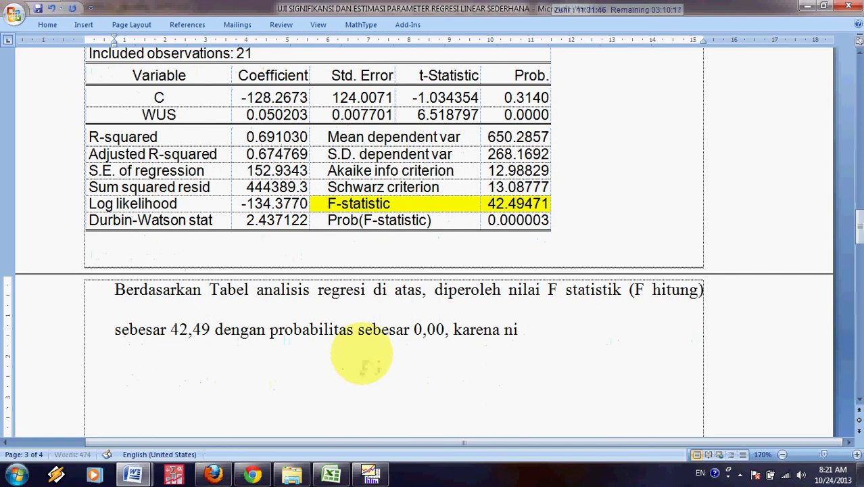
type("lai ")
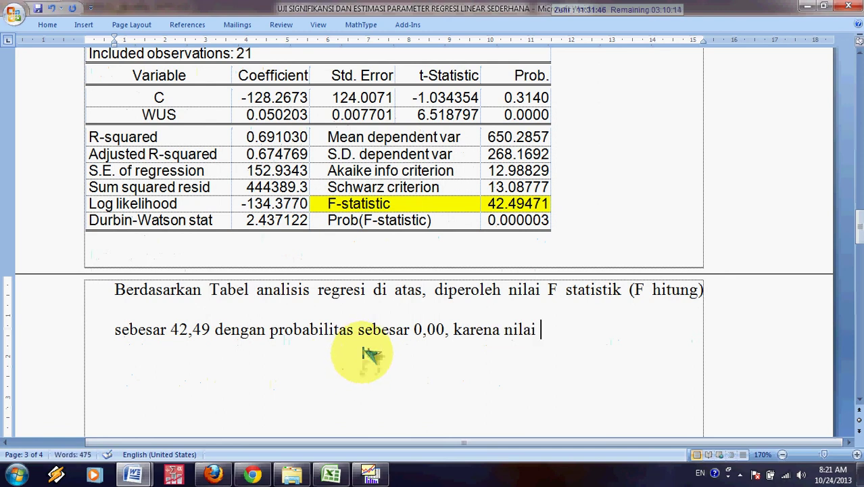
type("p")
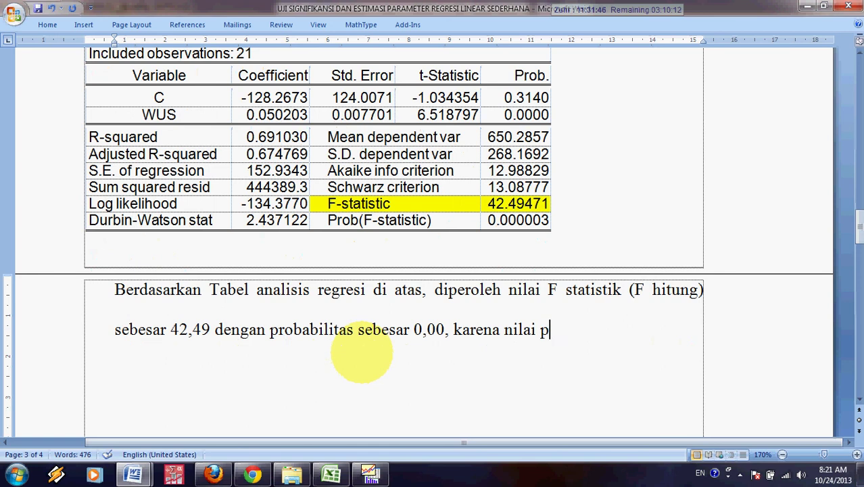
type("<0.05")
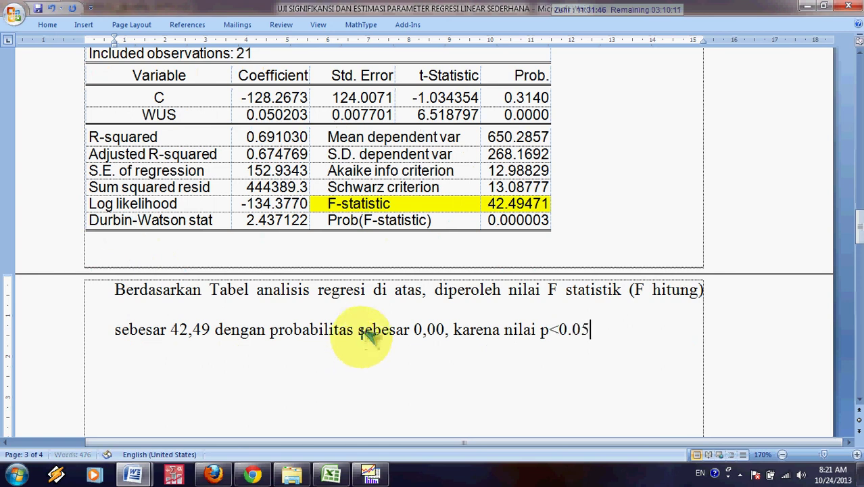
type(", maka")
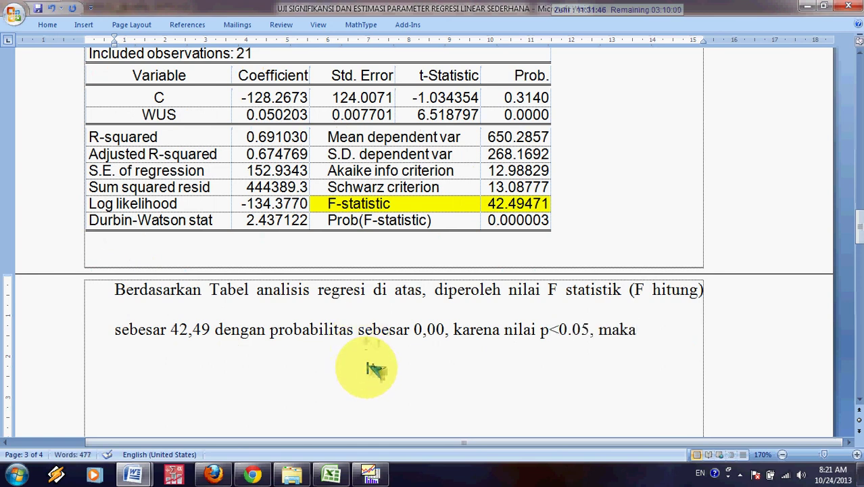
type(" G")
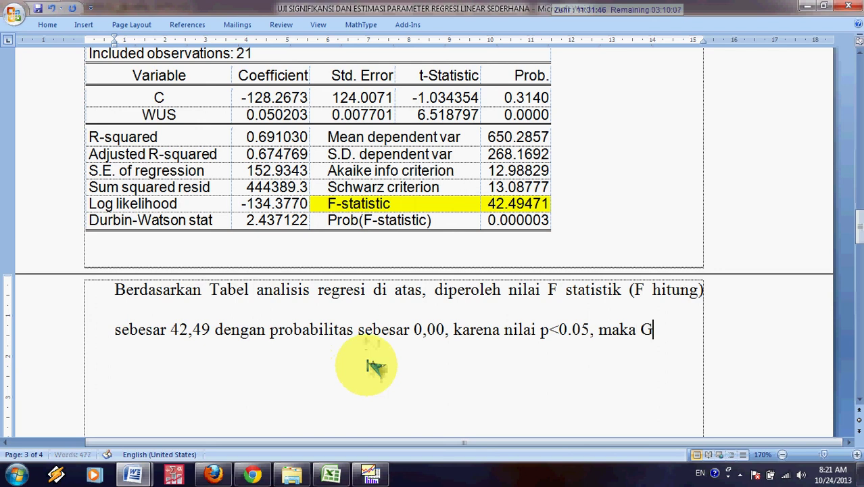
key("BackSpace")
type("H0 ditoka")
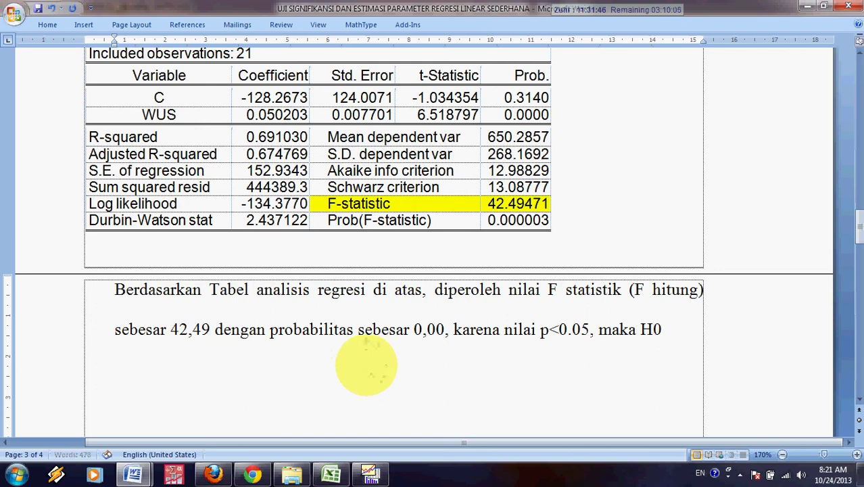
key("BackSpace")
key("BackSpace")
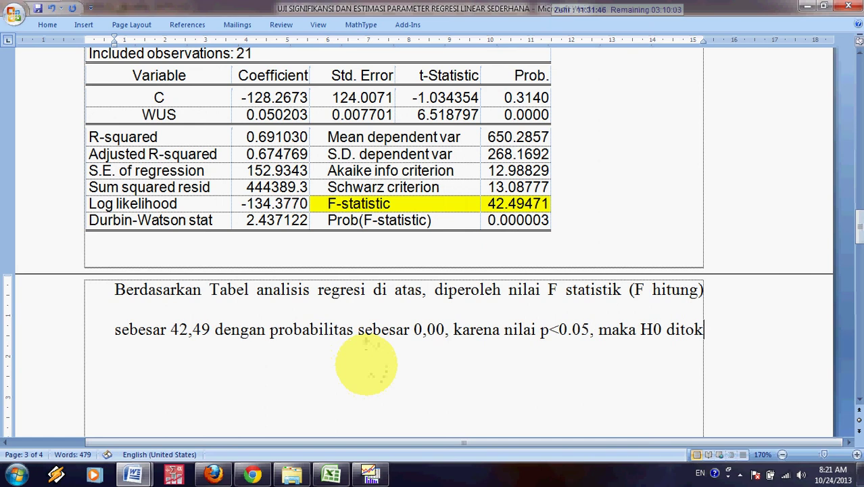
type("lak, ")
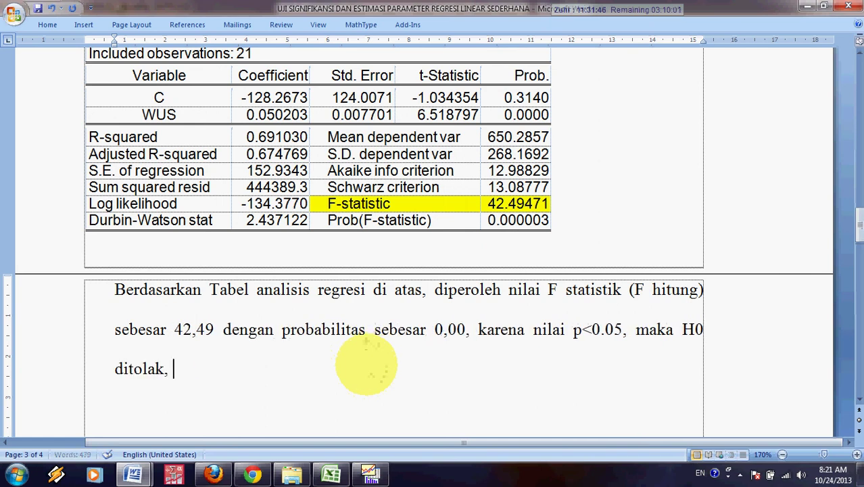
Step: Complete the sentence with "artinya: terdapat pengaruh yang signifikan antara jumlah wanita usia subur terhadap tingkat kelahiran di Kota Pontianak."
type("artinya: te")
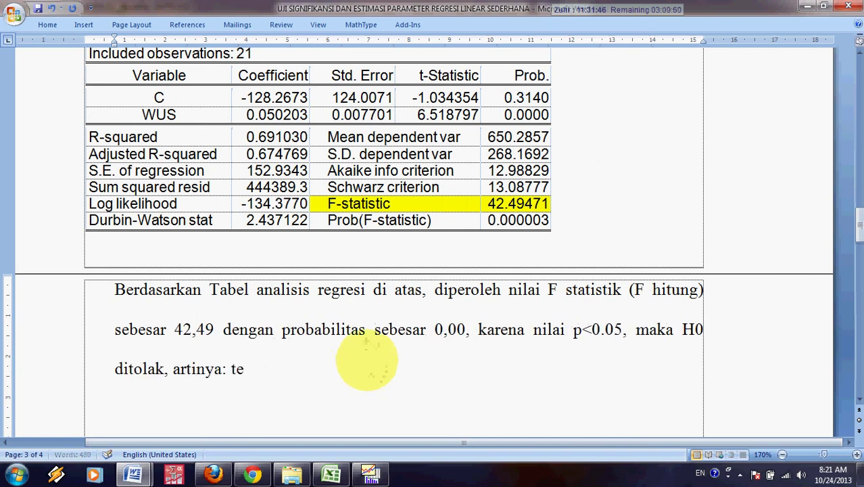
type("rdapat ")
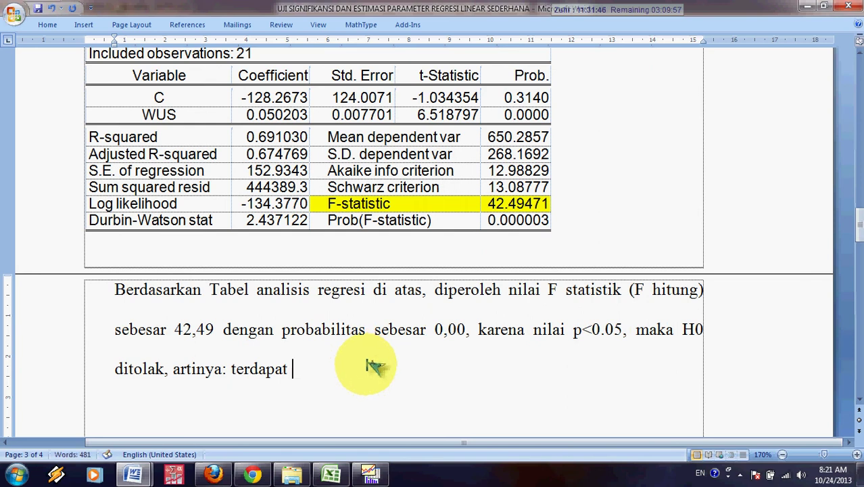
type("pengaruh yang s")
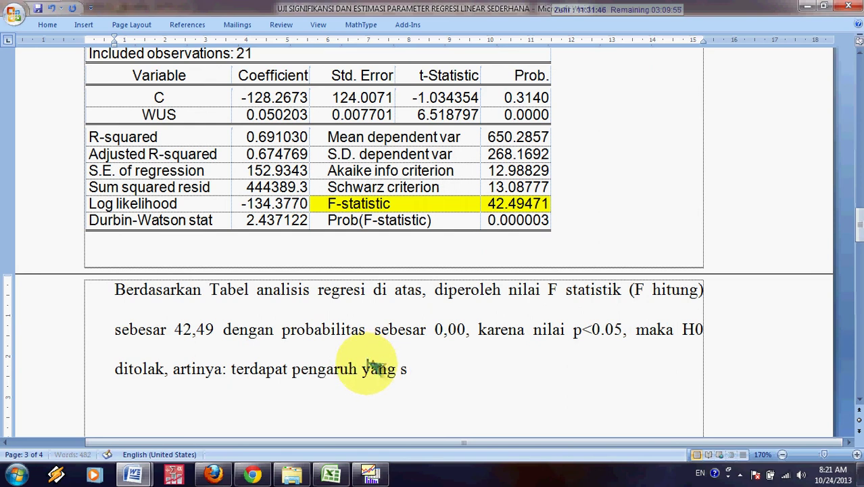
type("ignifikan antara ")
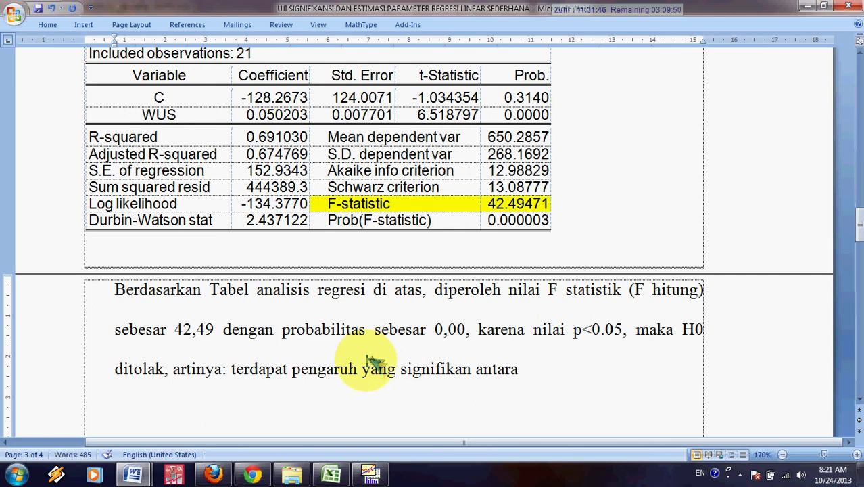
type("jumlah wa")
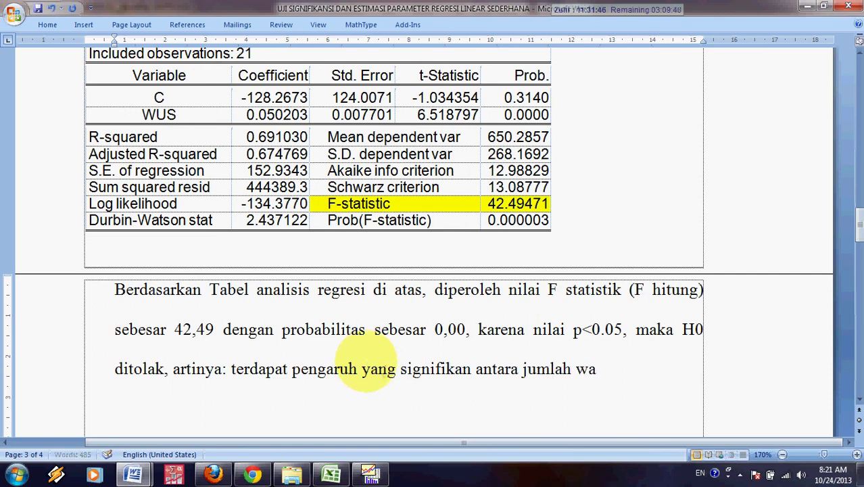
type("nita usa")
key("BackSpace")
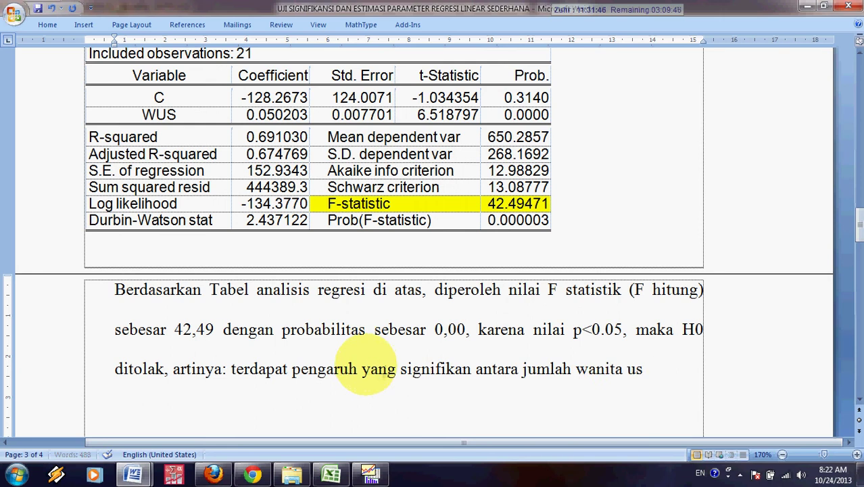
type("ia subur ter")
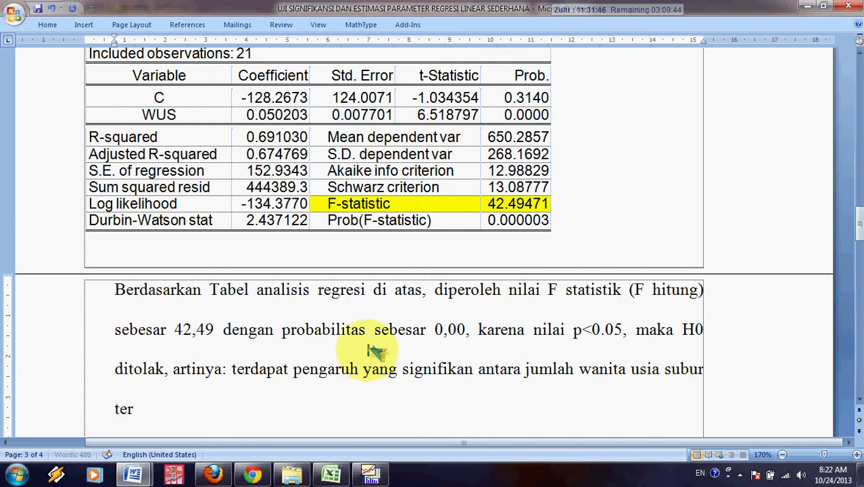
type("hadap tingka")
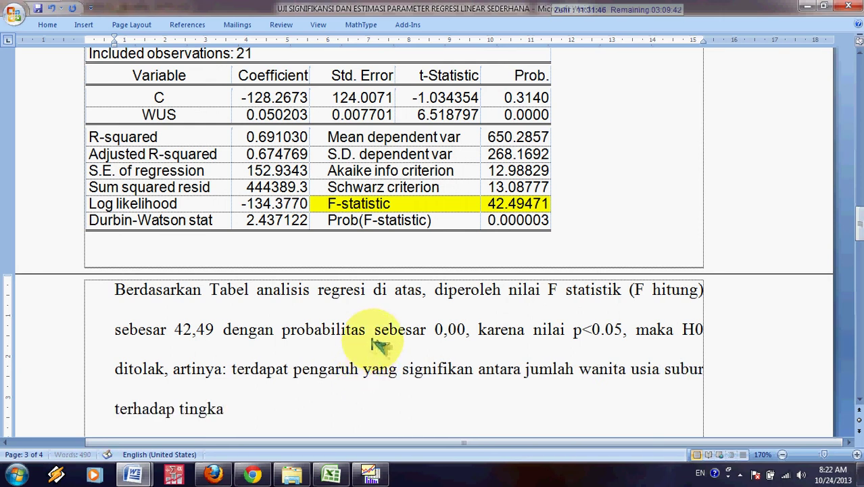
type("t kelahir")
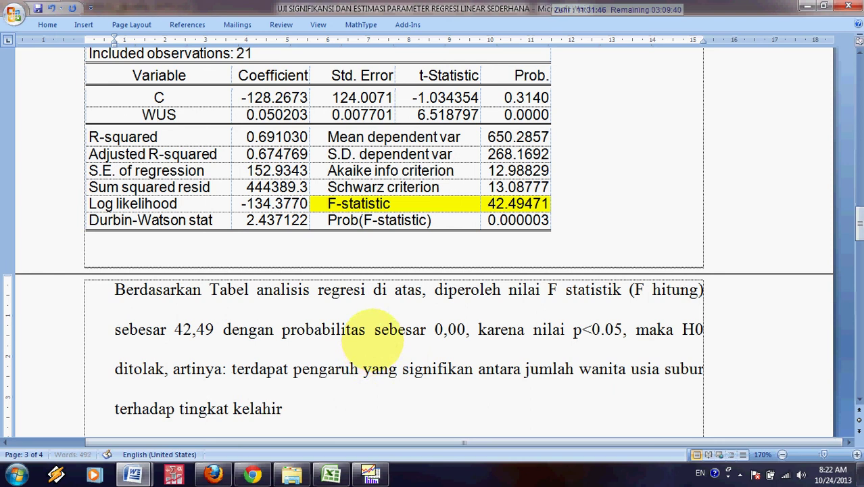
type("an di Kota Pon")
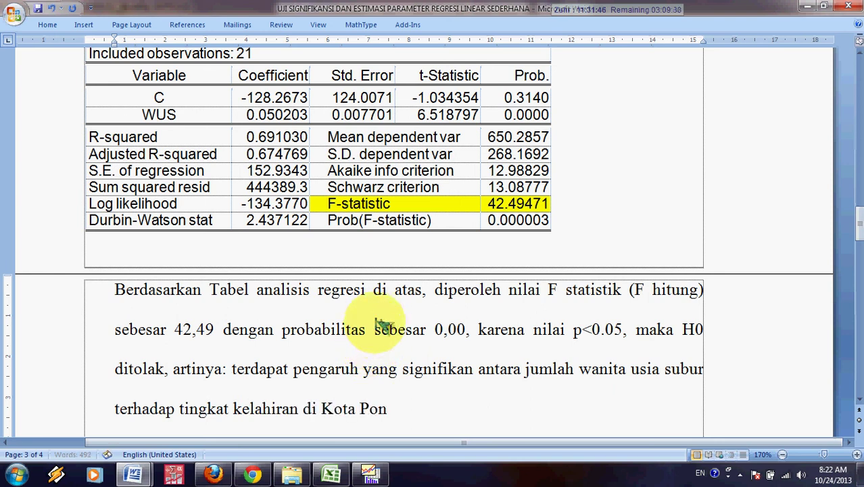
type("tianak.")
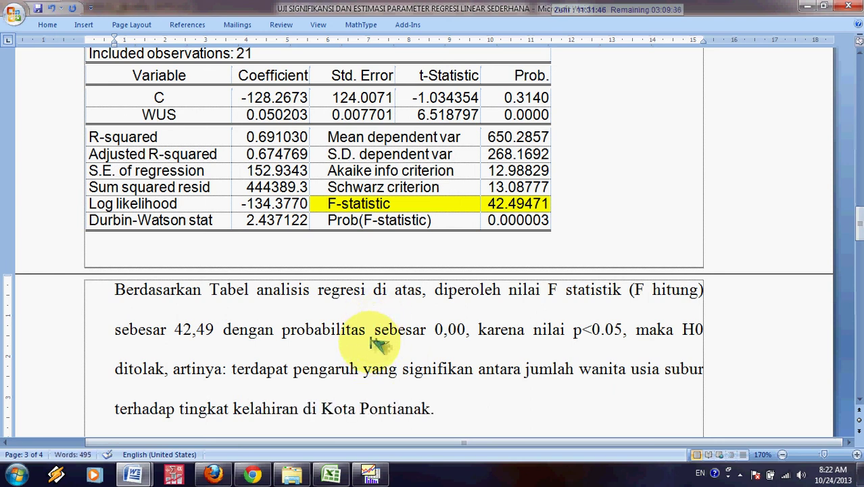
Step: Begin another sentence in the same paragraph with "Alternatif lain untuk menolak atau menerima hipotesis nol"
type(" alternat")
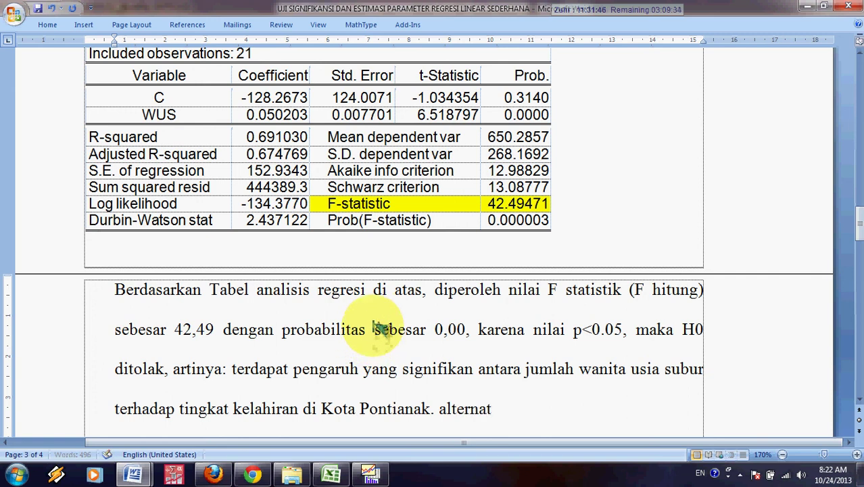
type("if lain untuk")
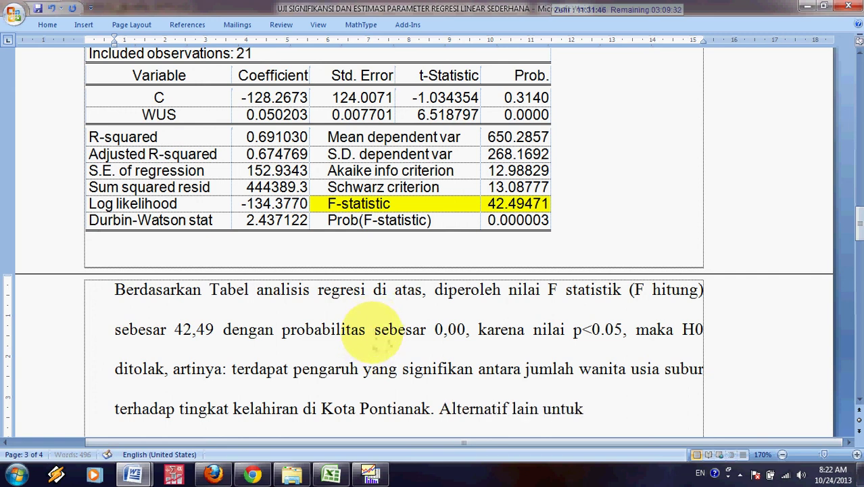
type(" mengali")
key("BackSpace")
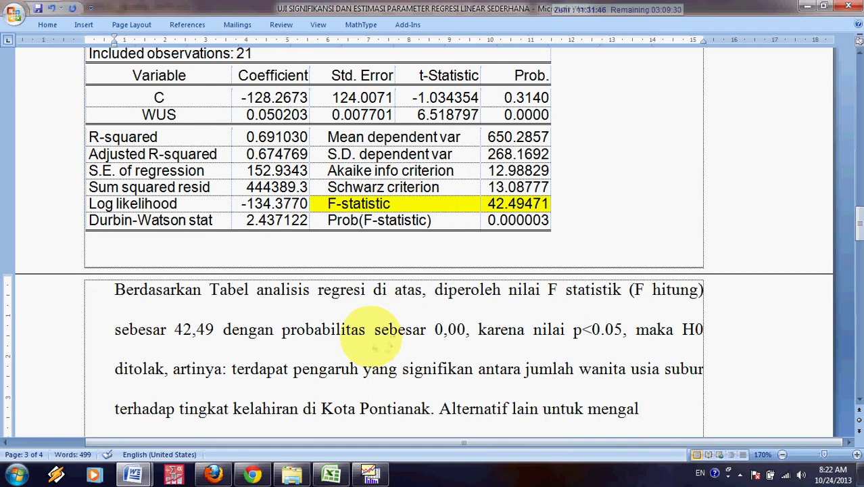
key("BackSpace")
key("BackSpace")
key("BackSpace")
key("BackSpace")
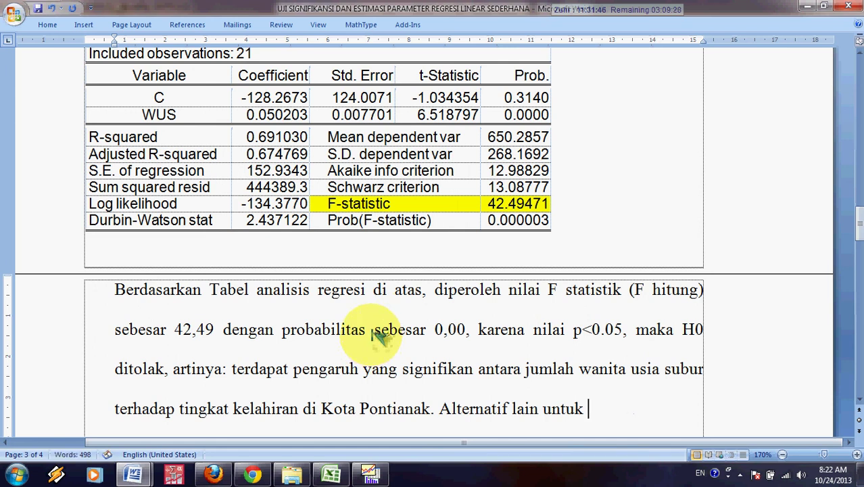
type("men")
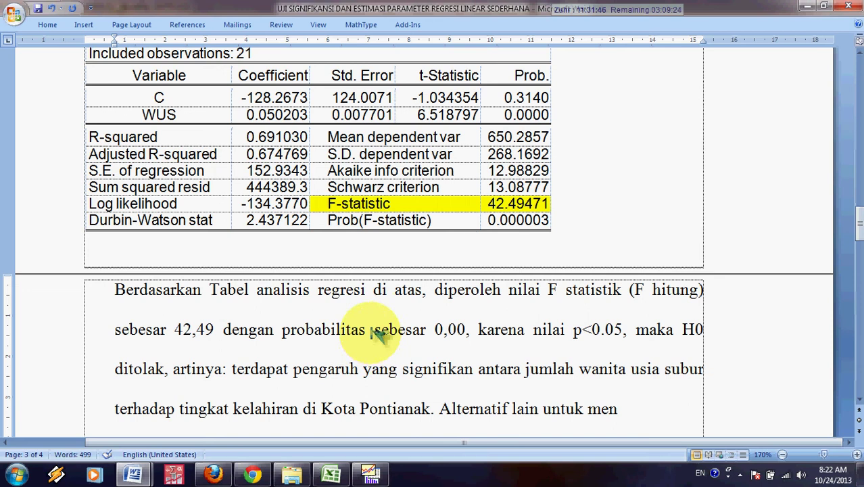
type("olak atau me")
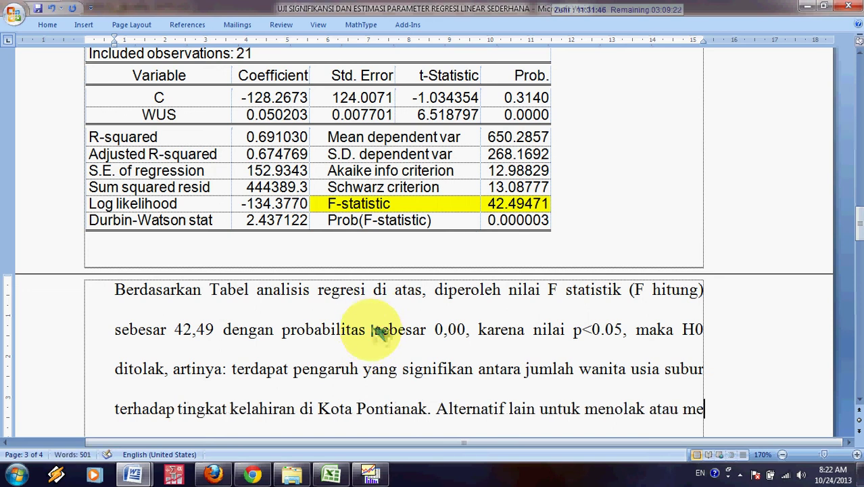
type("nerima hi")
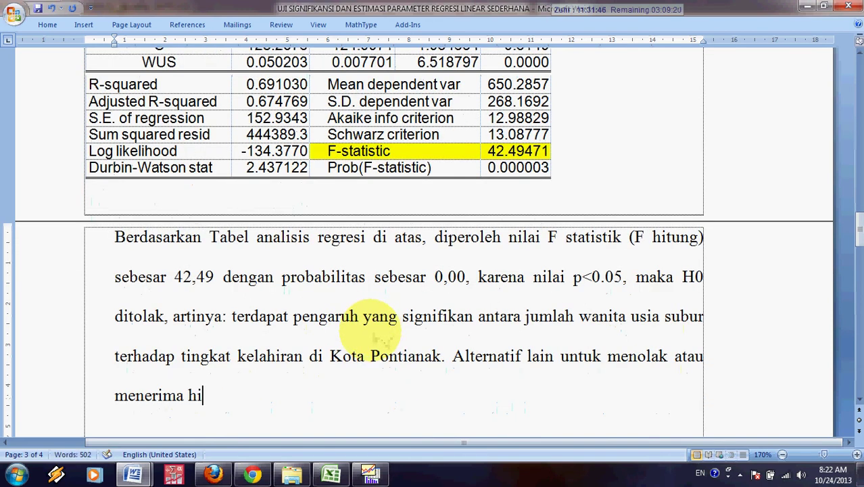
type("potesis nol")
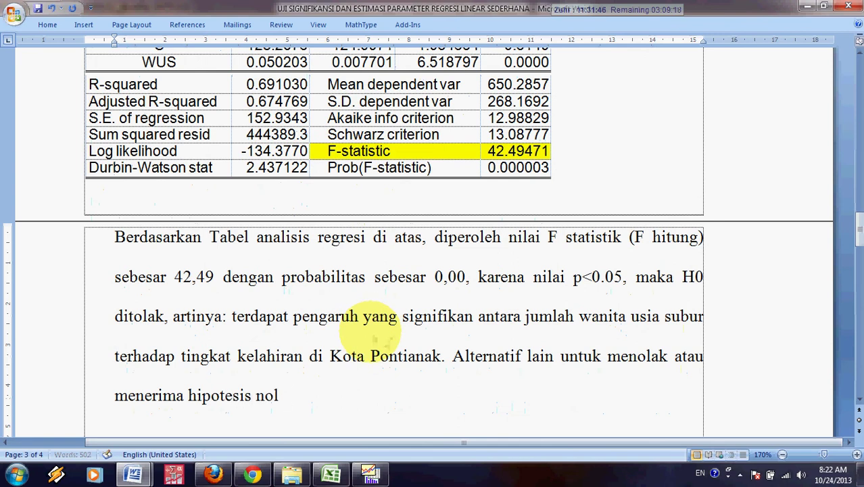
Step: Continue the sentence after "hipotesis nol" with "(H0) adalah dengan cara membandingkan nilai F hitung dengan F tabel"
type(" (H)")
key("BackSpace")
type("0_")
type(") adalah")
type(" dengan c")
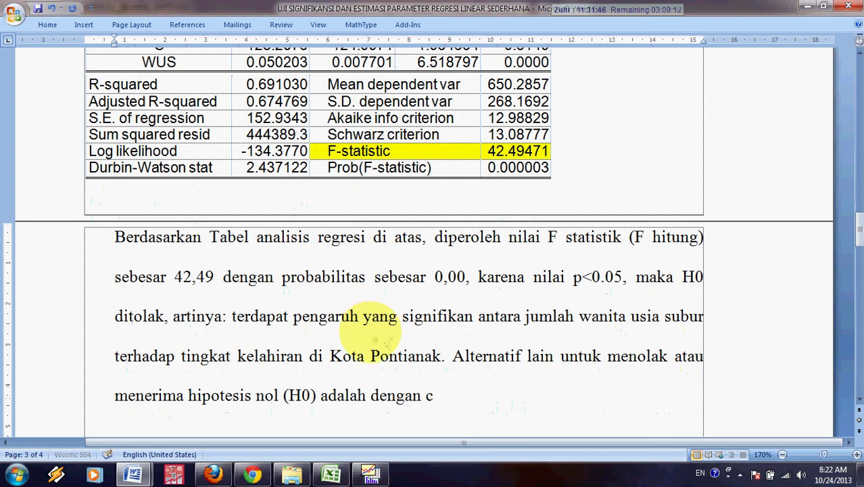
type("ara membandingkan ")
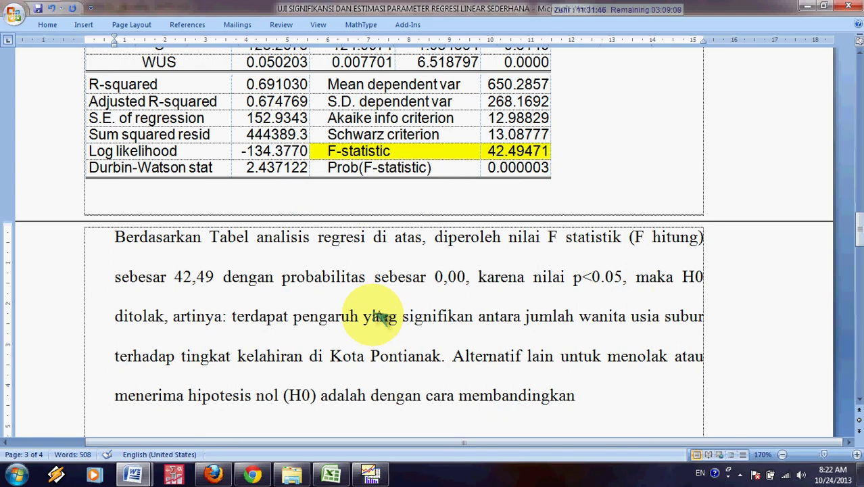
type("nilai F hitu")
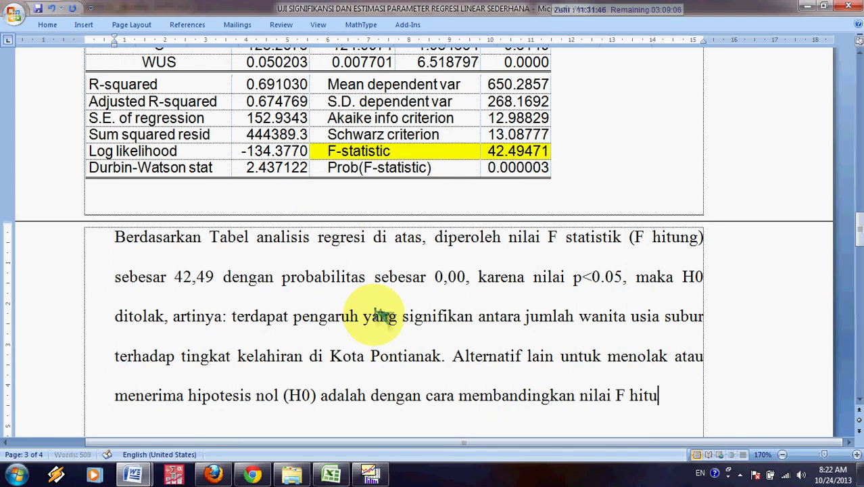
type("ng dengan F ta")
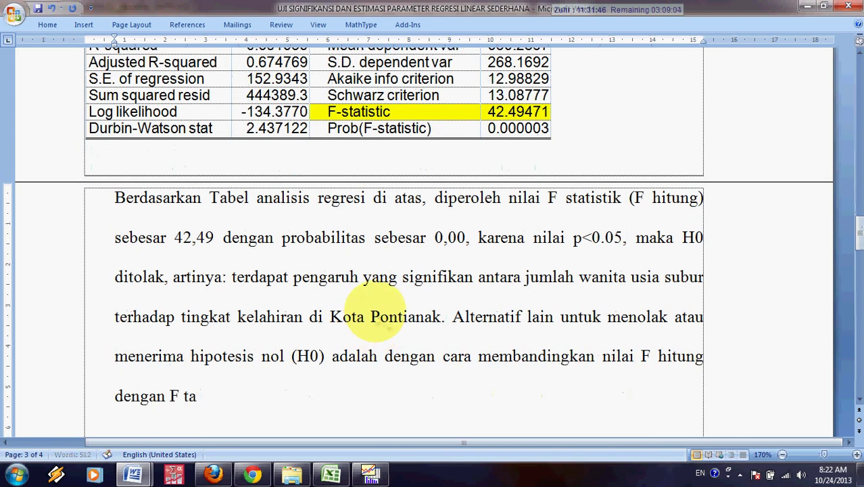
type("bel")
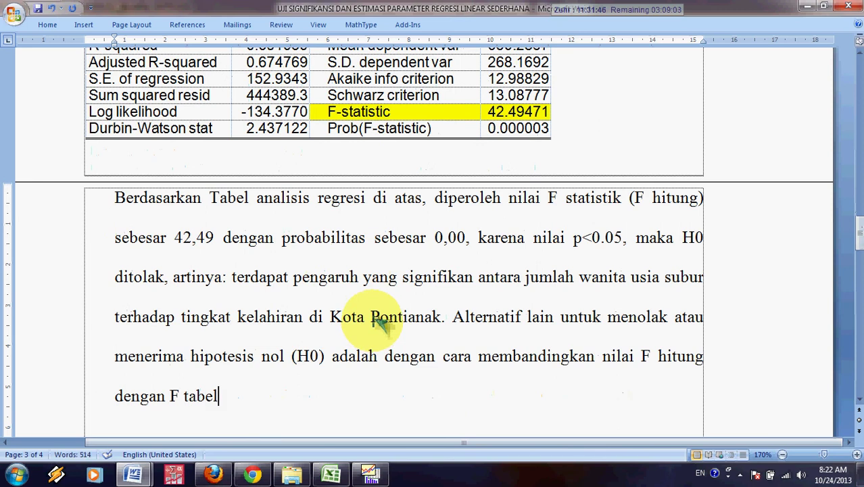
Step: End the sentence with a period and start a new one reading "F tabel diperoleh dari"
type(". F tab")
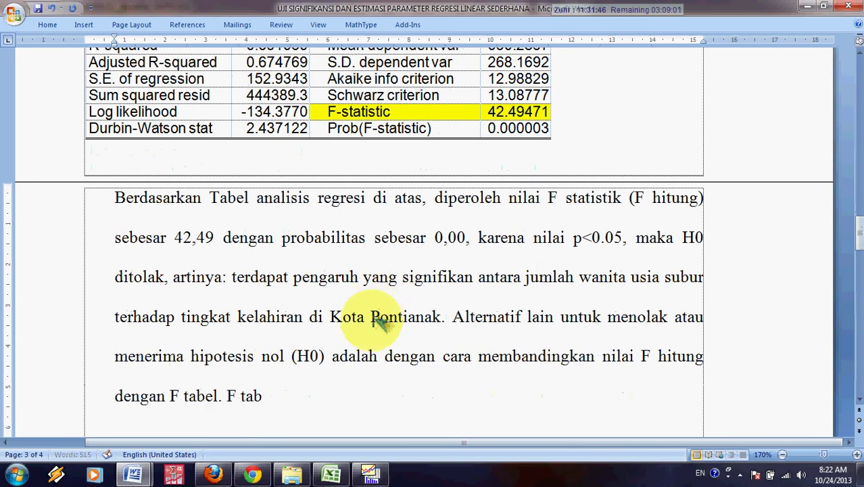
type("el diperoleh ")
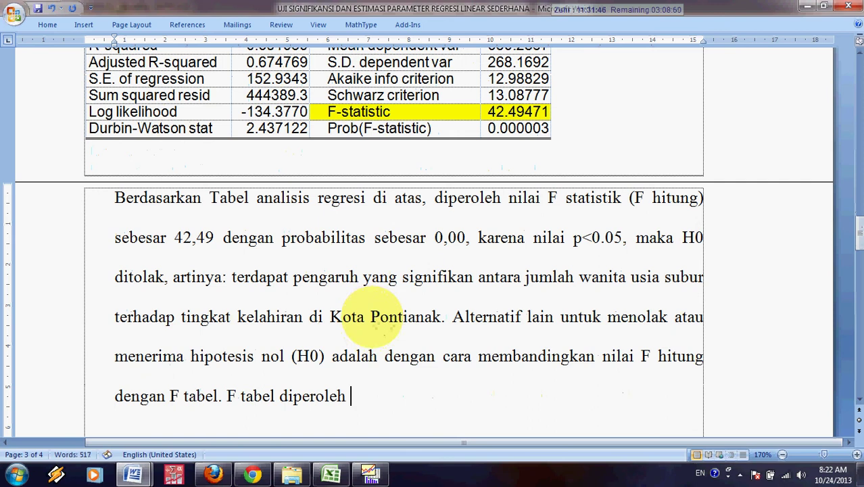
type("dari")
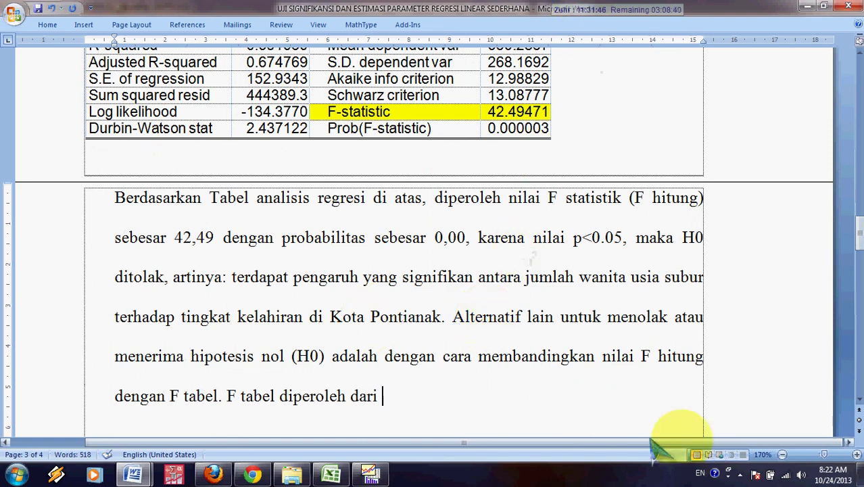
left_click(740, 474)
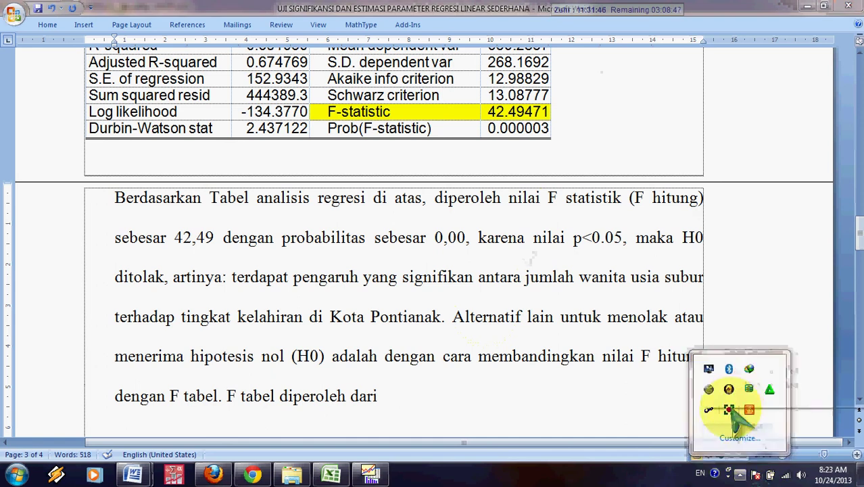
right_click(730, 411)
left_click(751, 338)
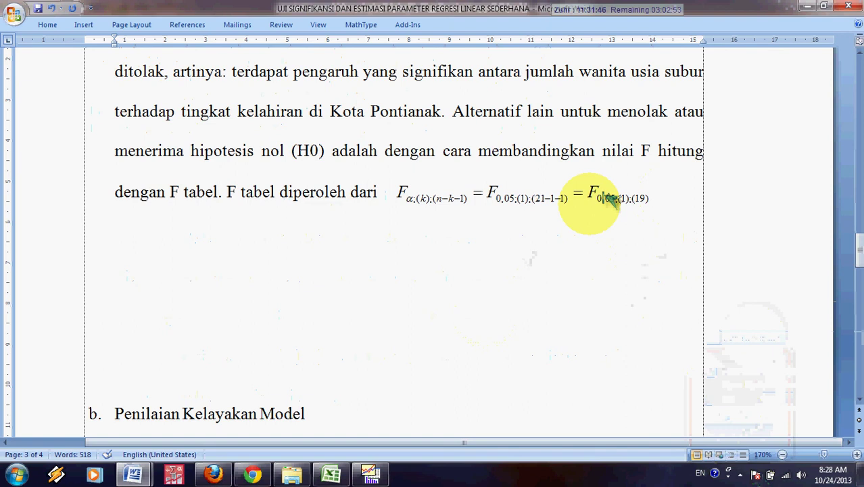
Step: Continue the sentence after the F formula with "lihat nilainya pada tabel F"
left_click(508, 203)
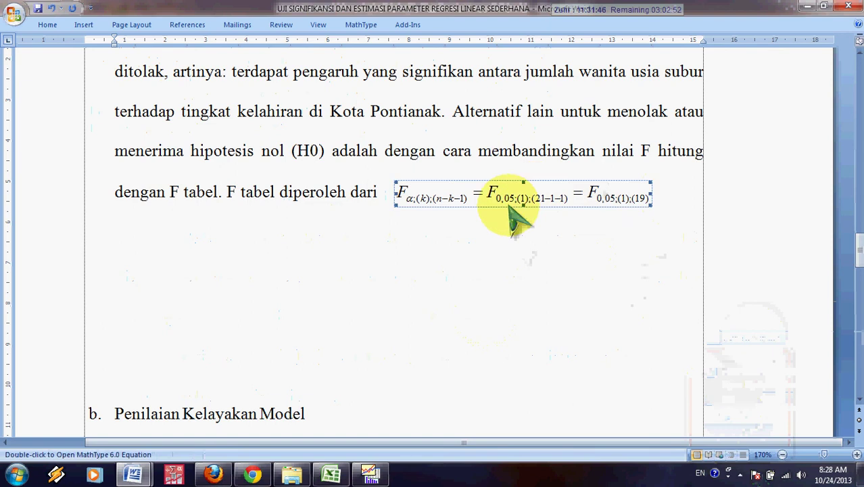
left_click(657, 196)
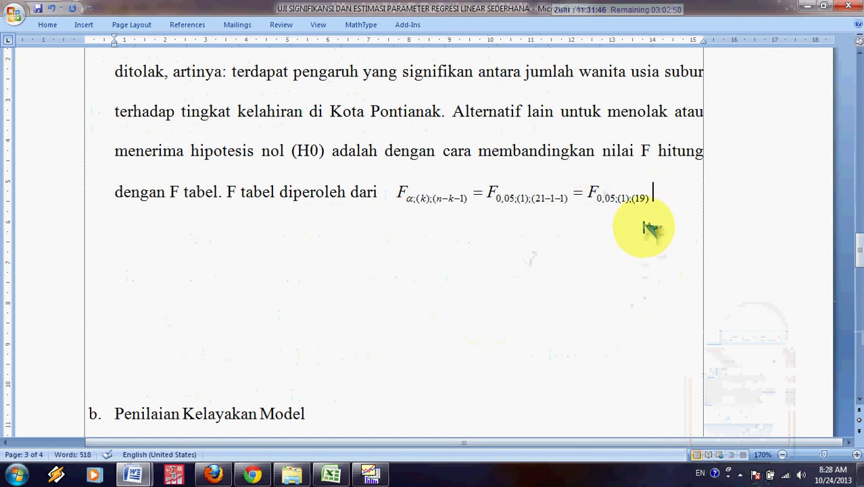
type("=")
key("BackSpace")
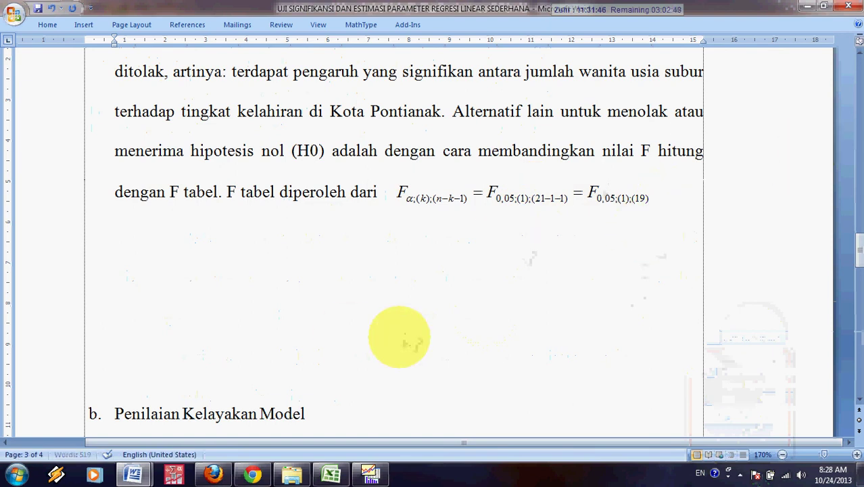
type("lihat ")
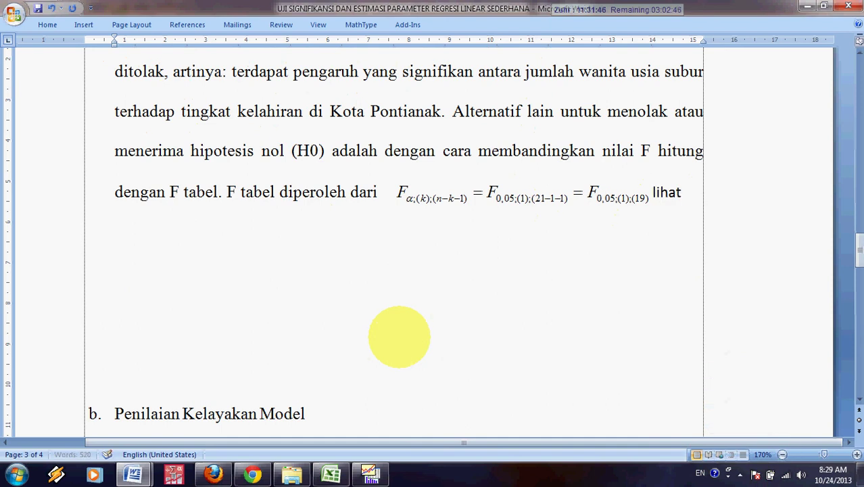
type("nilainya pada tabel F")
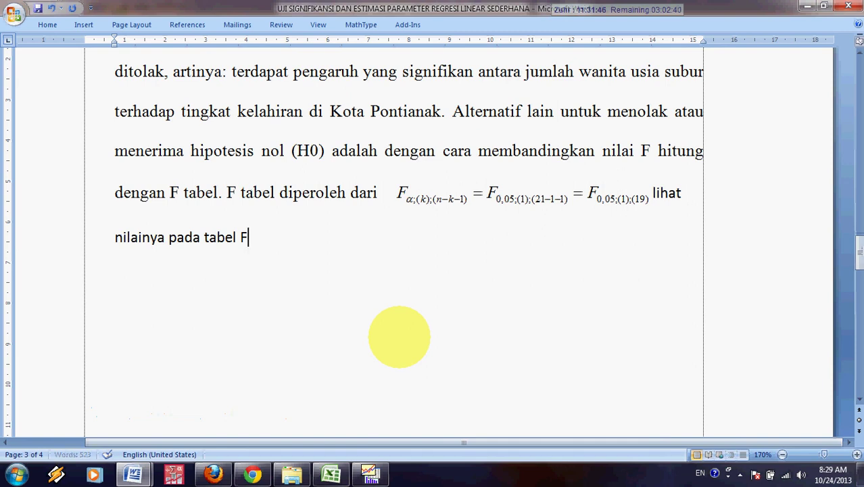
Step: Extend the sentence after "tabel F" with "diperoleh:"
type(" dengan")
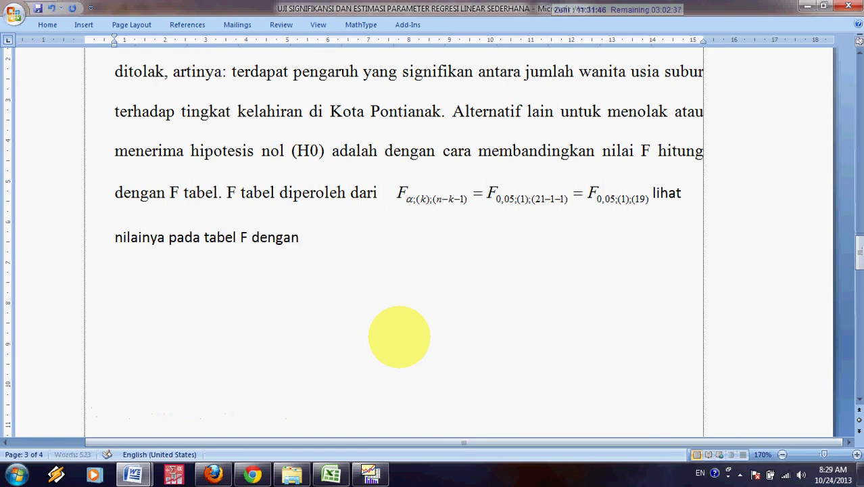
key("BackSpace")
key("BackSpace")
key("BackSpace")
key("BackSpace")
key("BackSpace")
key("BackSpace")
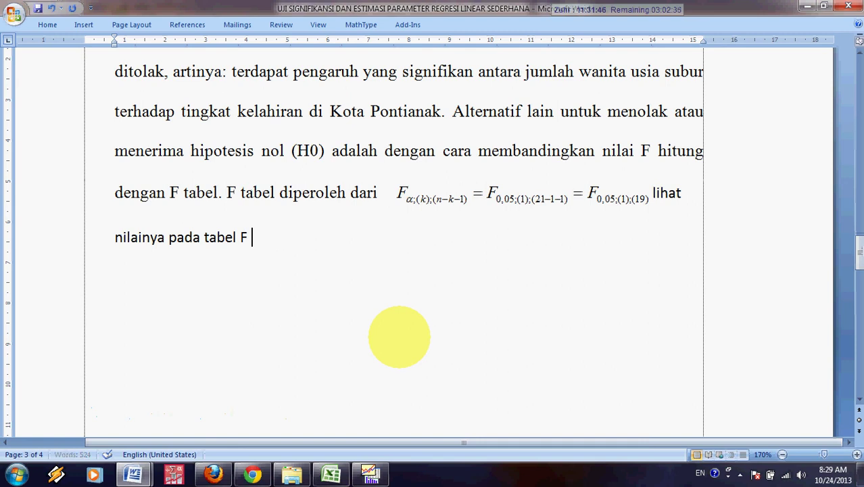
type("diperoleh:")
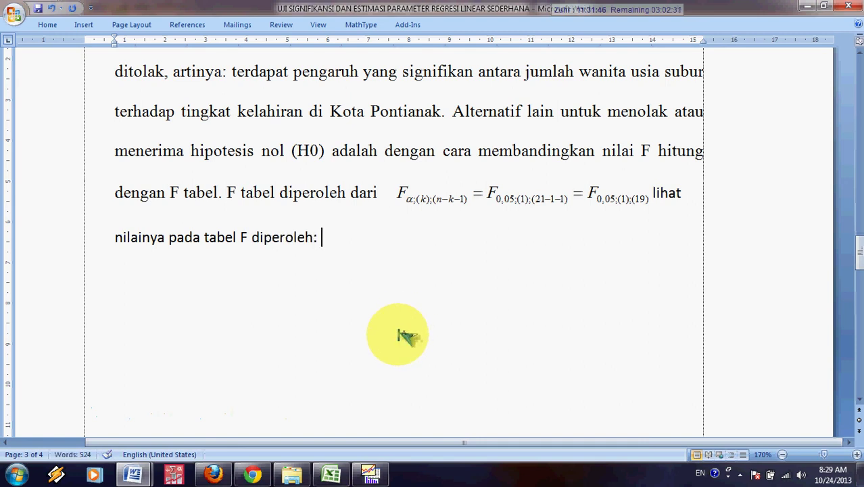
Step: Switch to the file explorer and look through the folders on the DATA PENTING (E:) drive
left_click(291, 474)
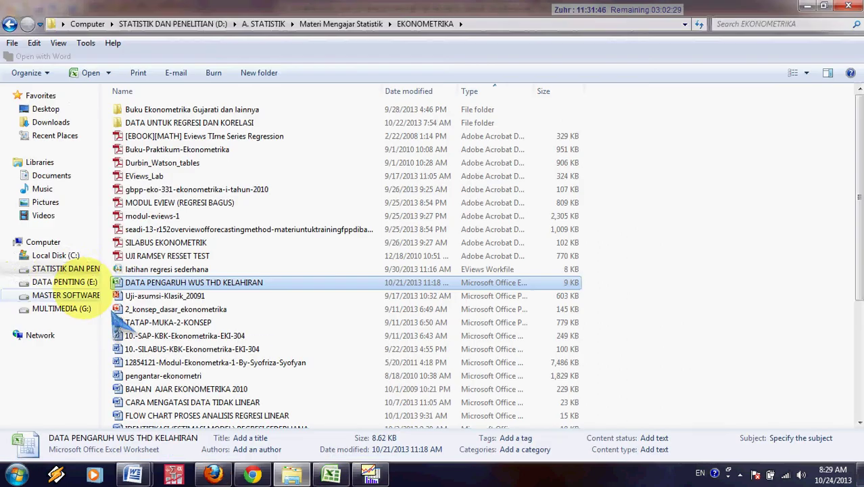
left_click(64, 282)
left_click(174, 377)
scroll(174, 377, "down", 3)
scroll(182, 352, "up", 3)
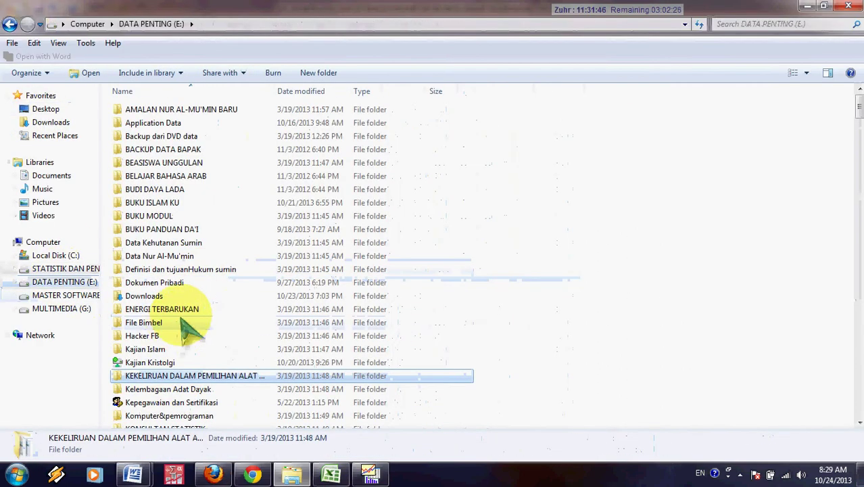
Step: Open the Tabel Statistik folder inside A. STATISTIK and Materi Mengajar Statistik on the STATISTIK DAN PENELITIAN (D:) drive
left_click(60, 269)
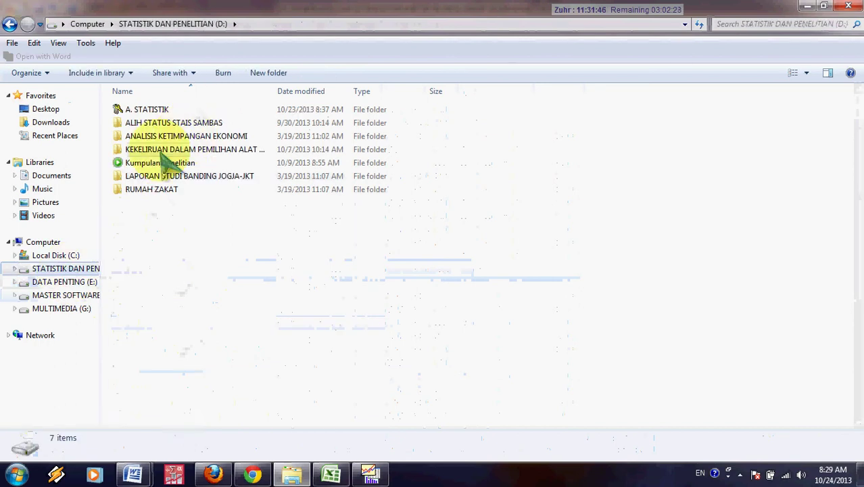
double_click(145, 110)
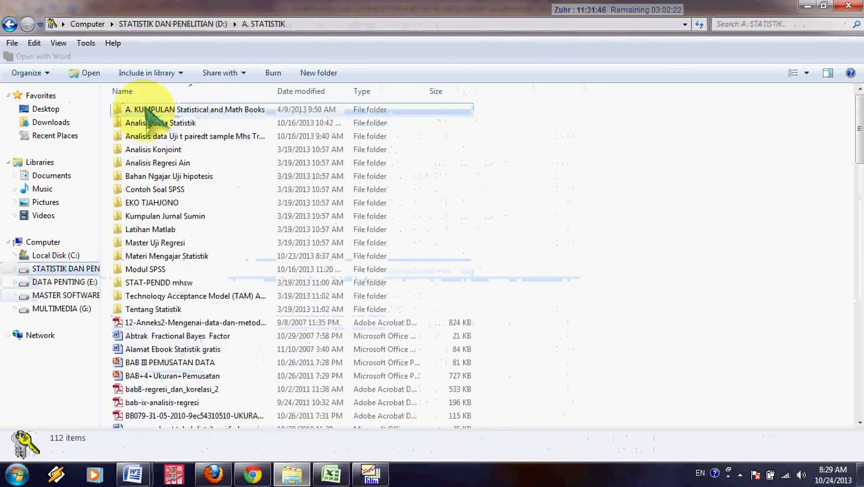
double_click(169, 258)
scroll(162, 351, "down", 5)
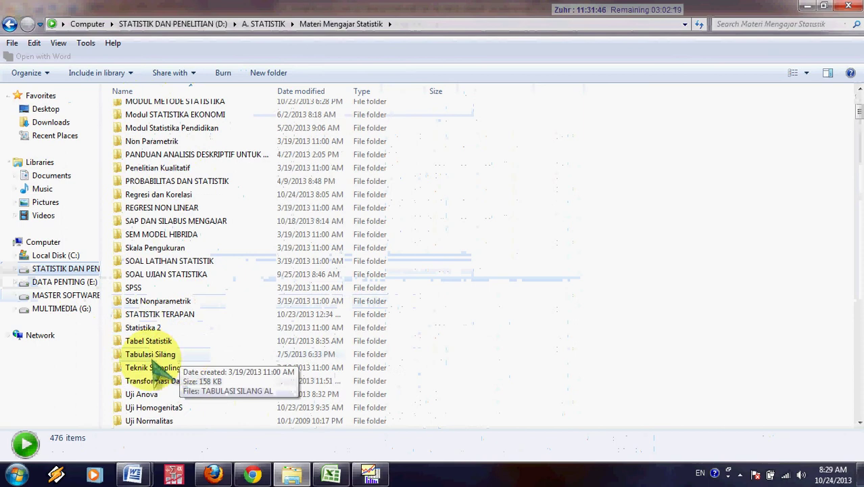
double_click(148, 342)
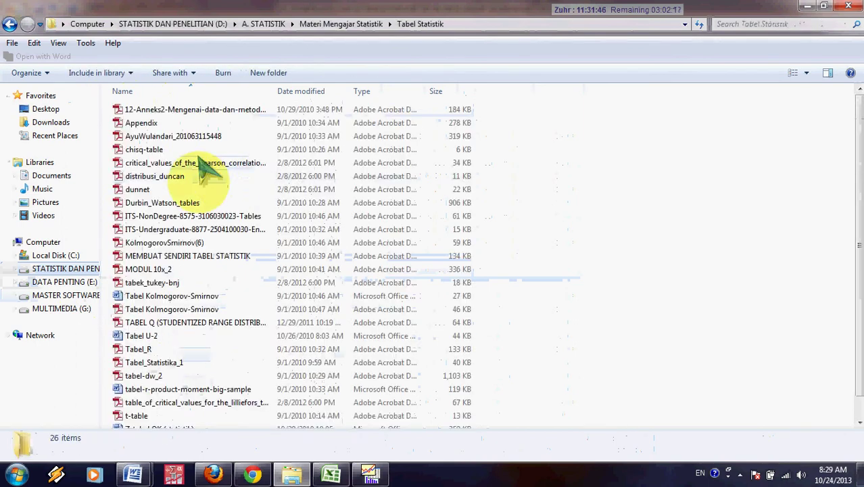
Step: Find the Tabel_Statistika_1 PDF in the folder, open it and maximize its window
scroll(223, 226, "down", 1)
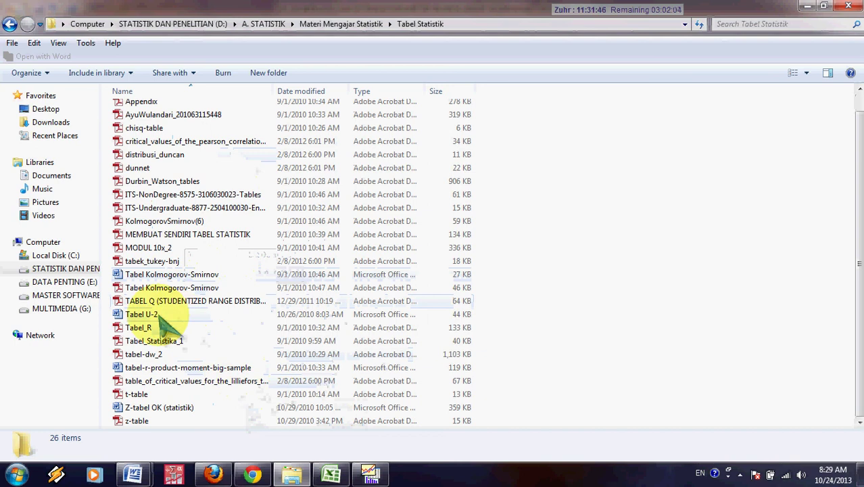
scroll(166, 294, "up", 1)
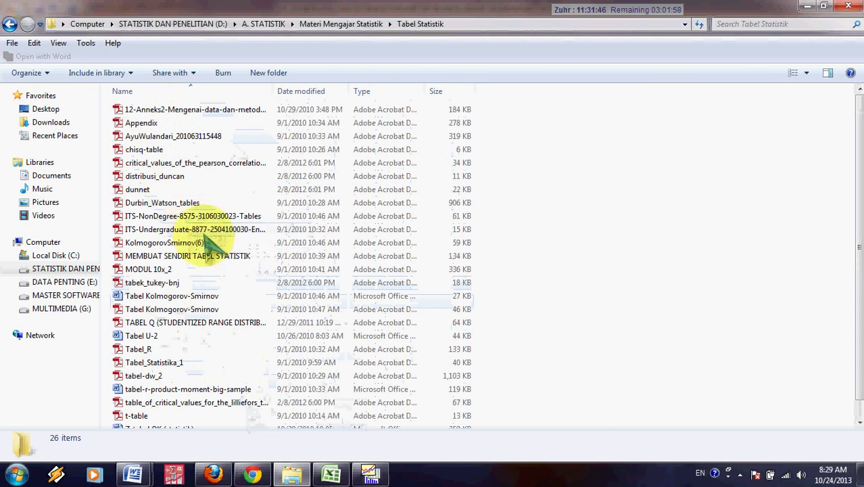
double_click(162, 364)
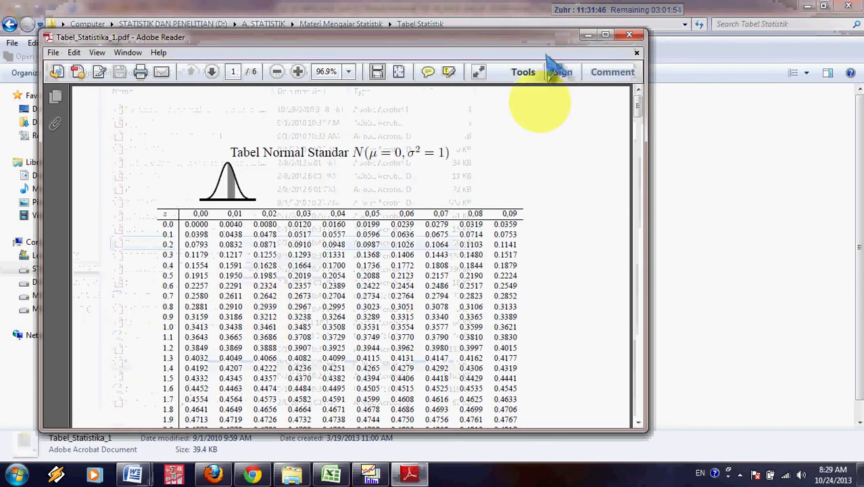
left_click(603, 35)
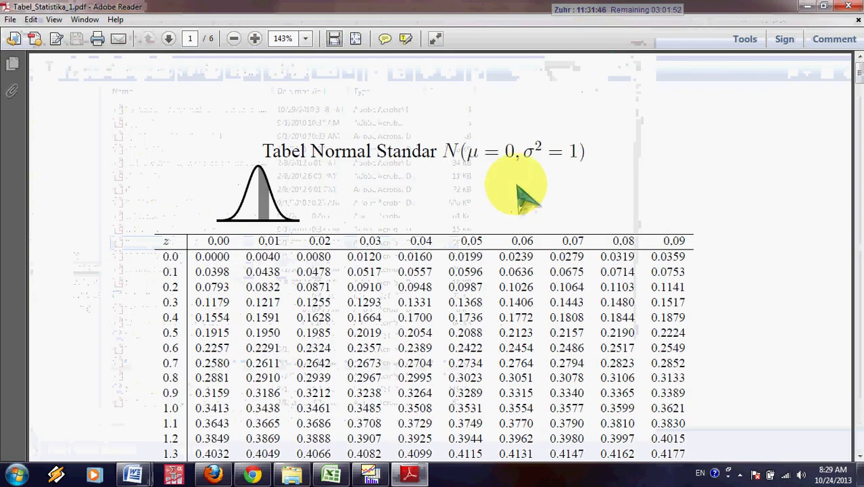
Step: Search the PDF for "f" to reach the F distribution table, and close the search
key("ctrl+f")
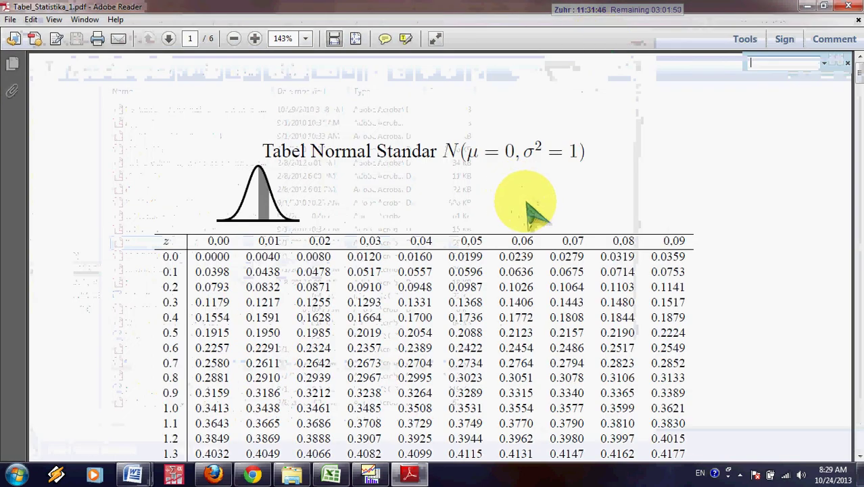
type("f")
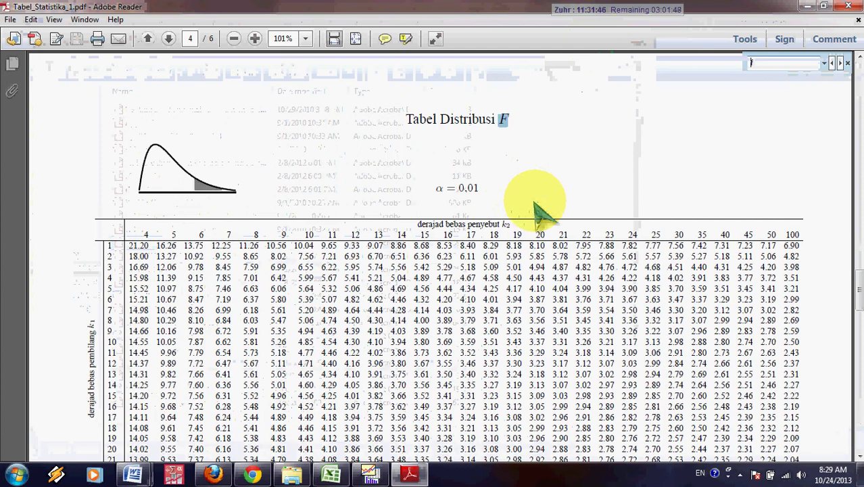
left_click(586, 184)
scroll(587, 184, "down", 2)
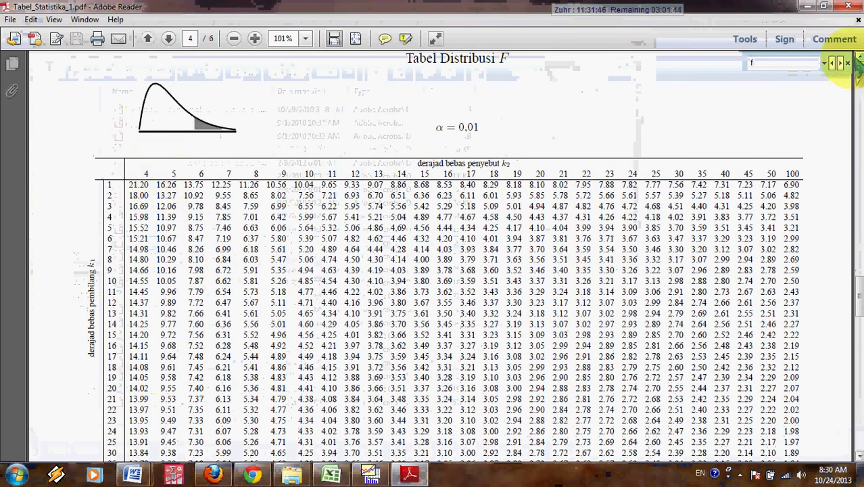
left_click(847, 62)
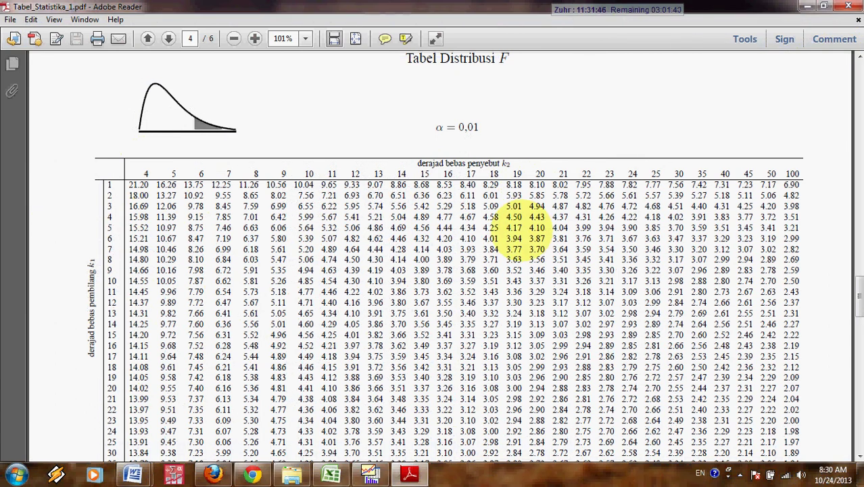
Step: Examine the F distribution tables for α = 0.01, 0.025 and 0.05, and close the PDF
scroll(524, 230, "up", 3)
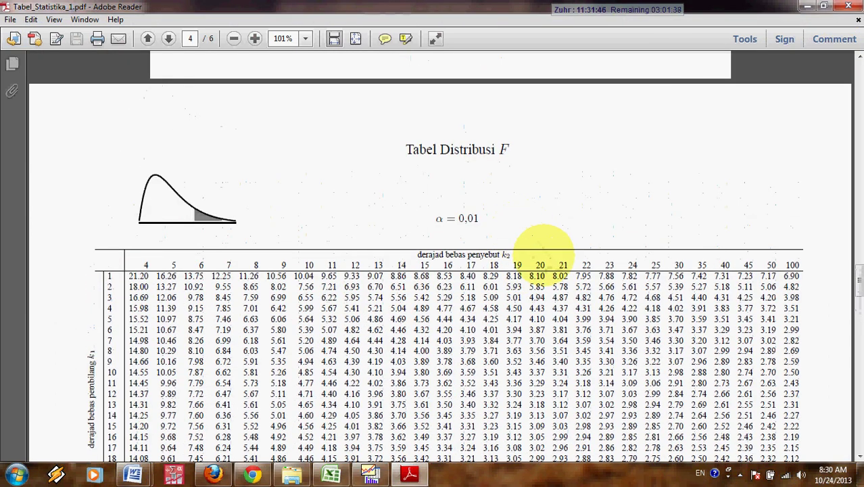
scroll(544, 284, "down", 5)
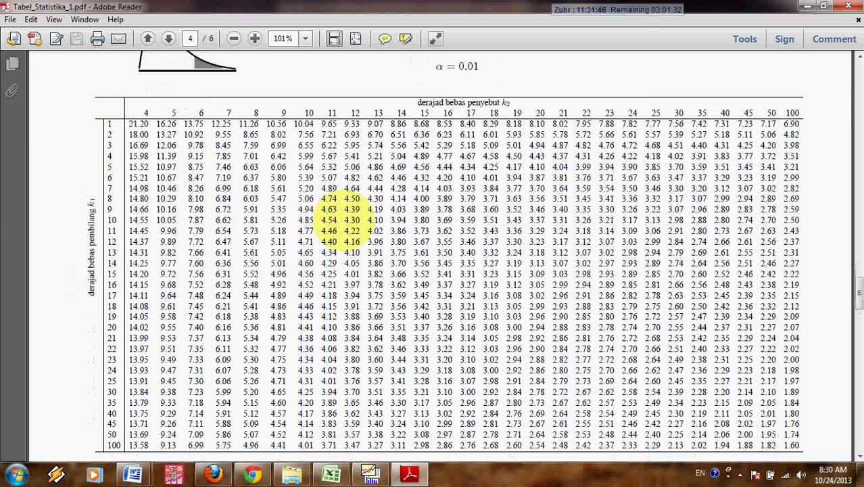
scroll(345, 189, "up", 2)
scroll(349, 218, "down", 13)
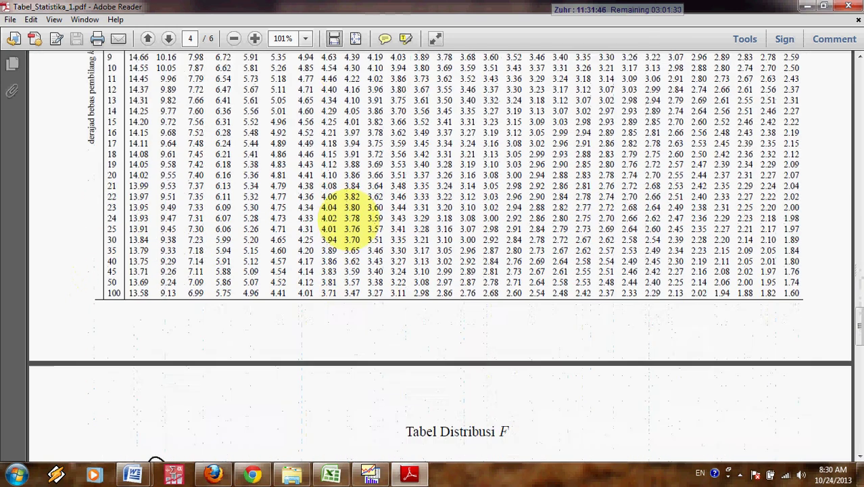
scroll(353, 230, "down", 12)
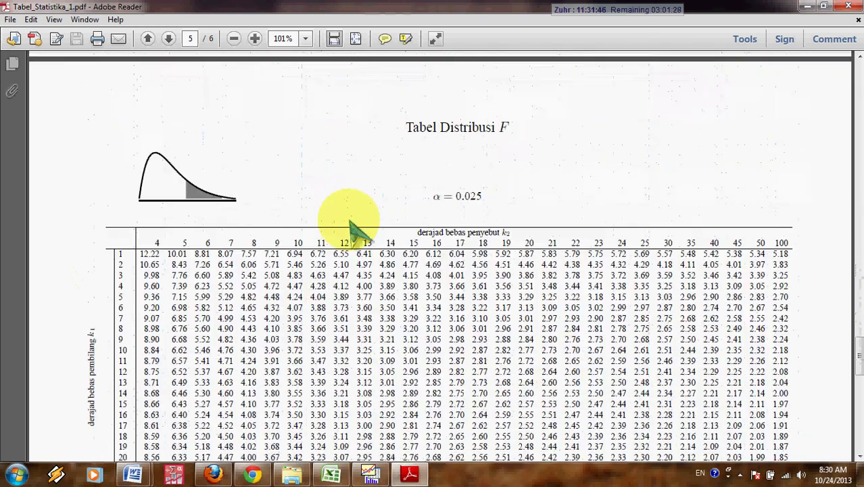
scroll(351, 227, "up", 4)
scroll(352, 215, "up", 4)
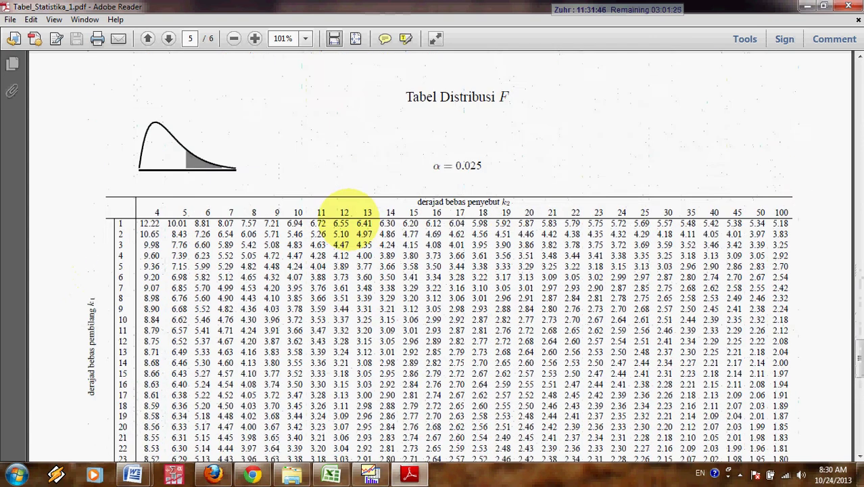
scroll(352, 216, "down", 14)
scroll(351, 226, "down", 5)
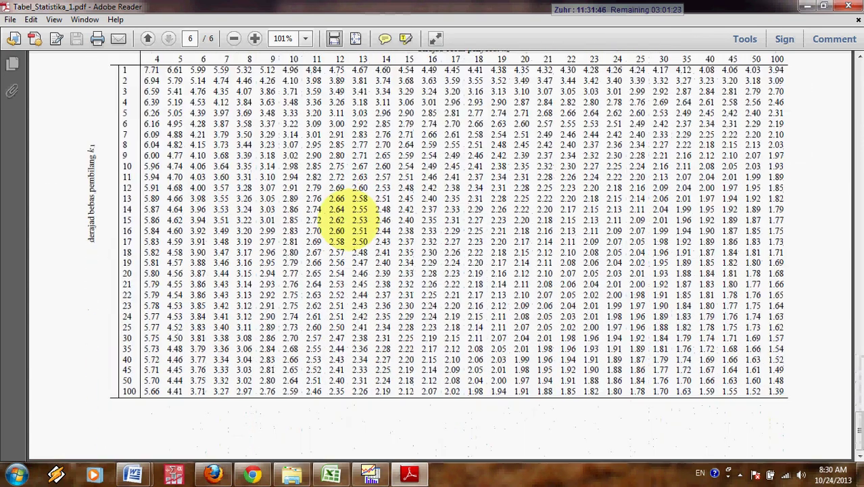
scroll(348, 216, "up", 8)
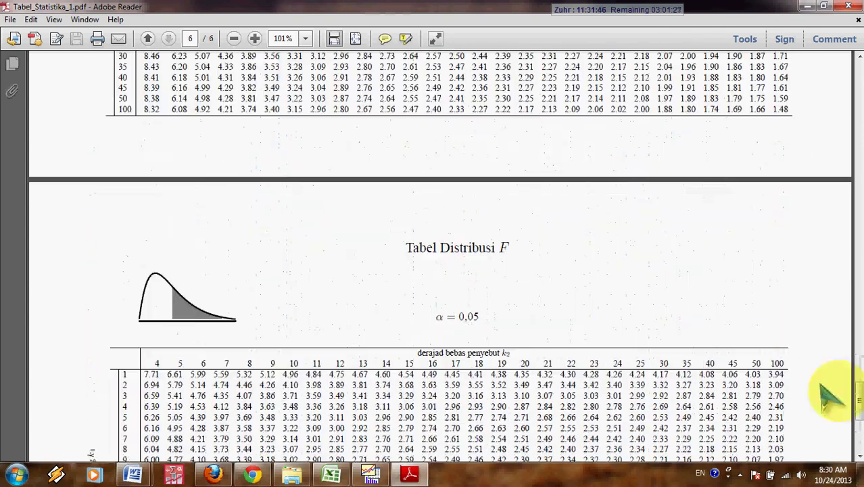
left_click_drag(856, 399, 850, 372)
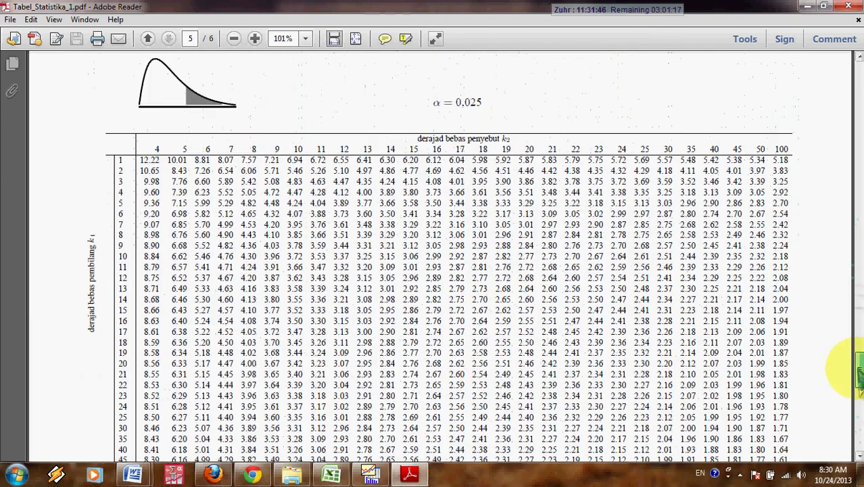
left_click(848, 6)
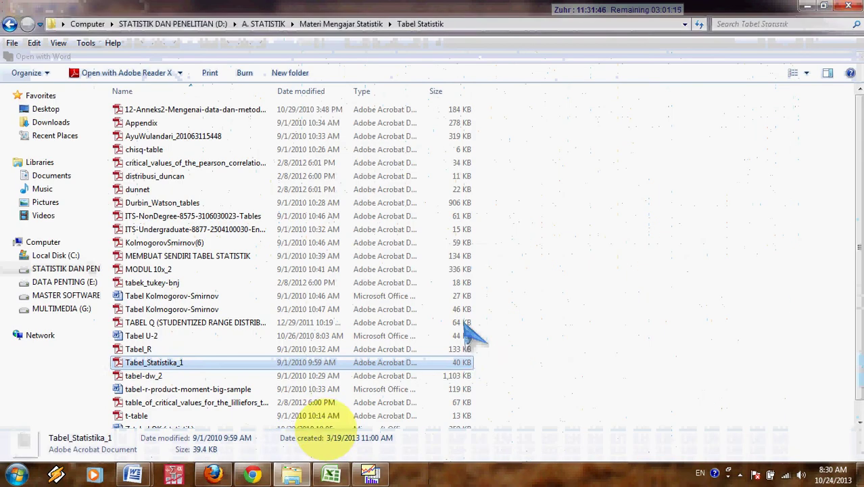
Step: Switch to the Excel workbook and calculate =FINV(0.025,1,19) in cell G6 of Sheet3
left_click(331, 473)
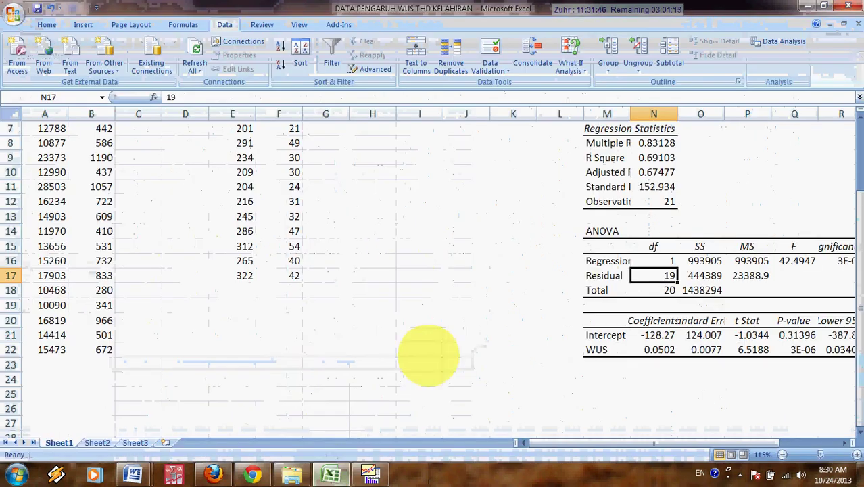
left_click(135, 442)
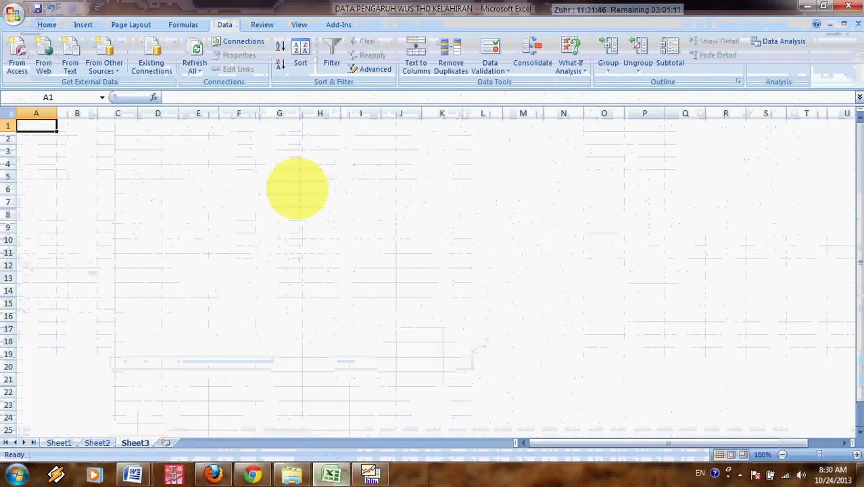
left_click(284, 189)
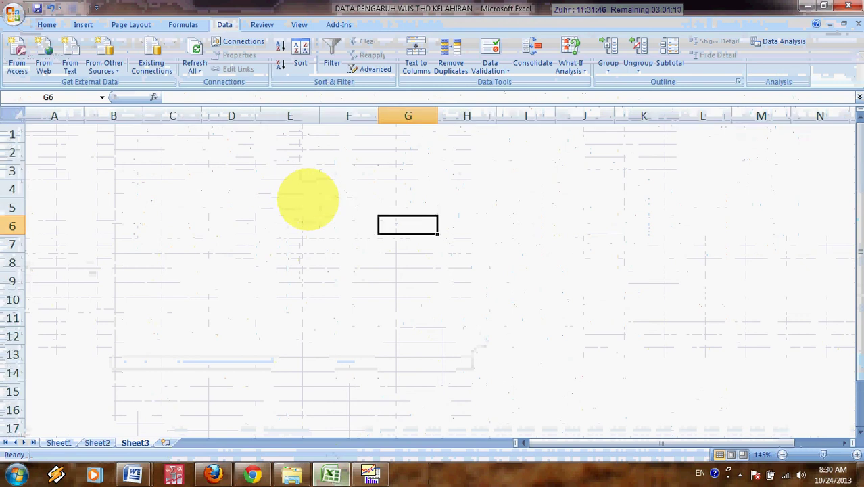
scroll(309, 198, "up", 3)
type("=tinv")
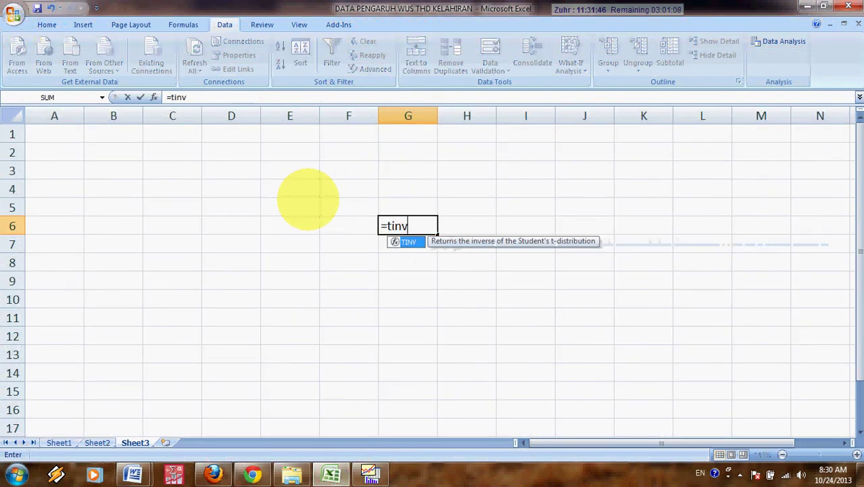
key("BackSpace")
key("BackSpace")
key("BackSpace")
key("BackSpace")
type("finv(0.025")
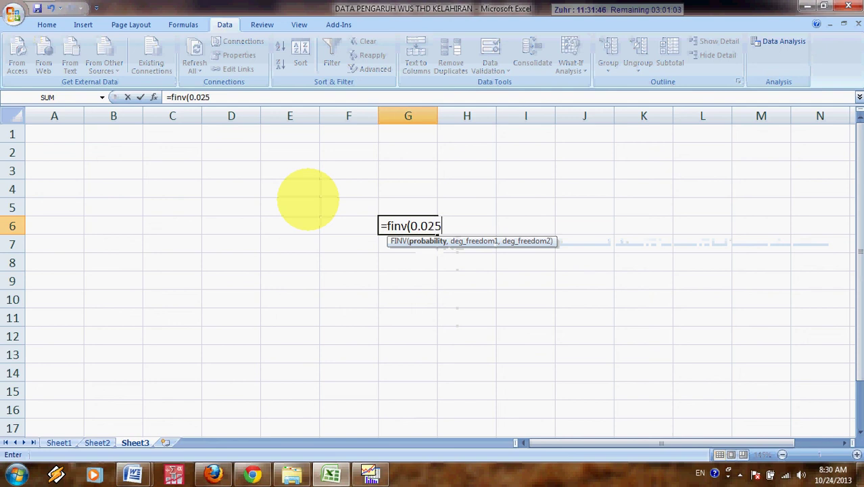
type(",1")
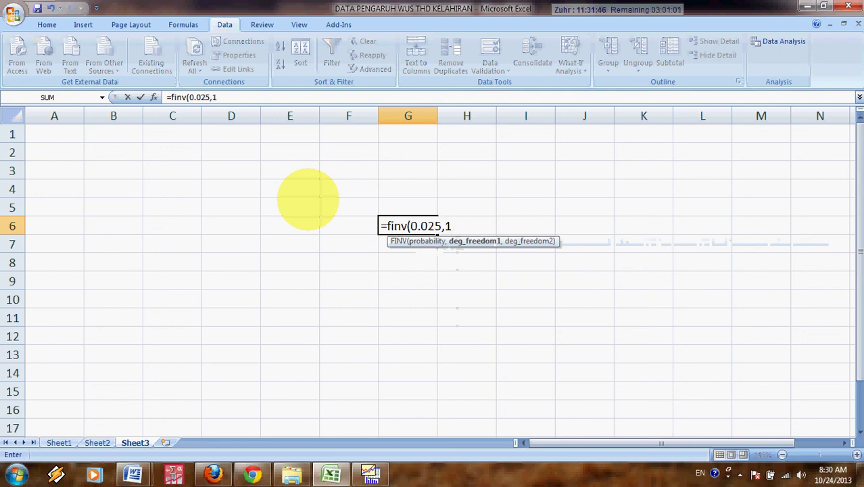
type(",19")
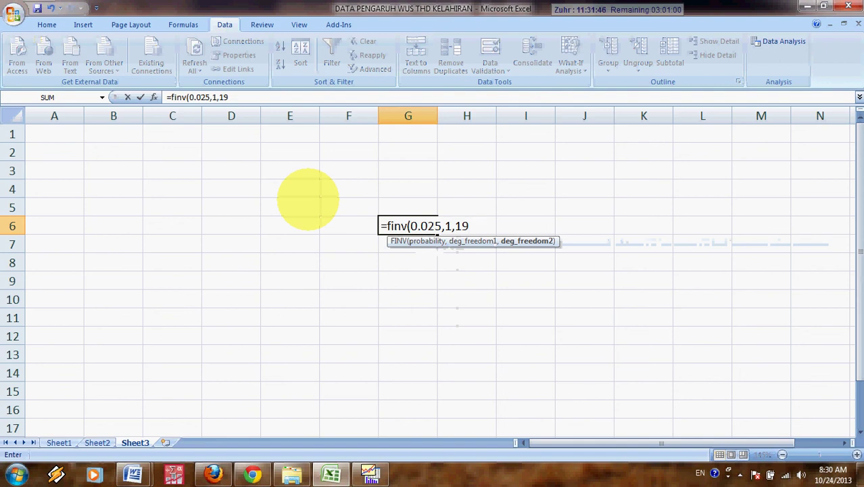
key("Return")
type("\\")
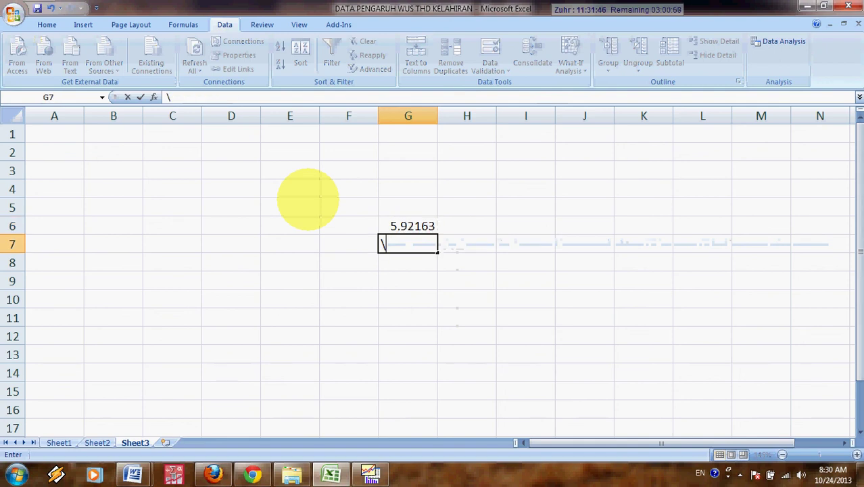
key("Escape")
Step: On Sheet1, widen the Significance F column R and the label column M of the regression output so their labels fit
left_click(58, 443)
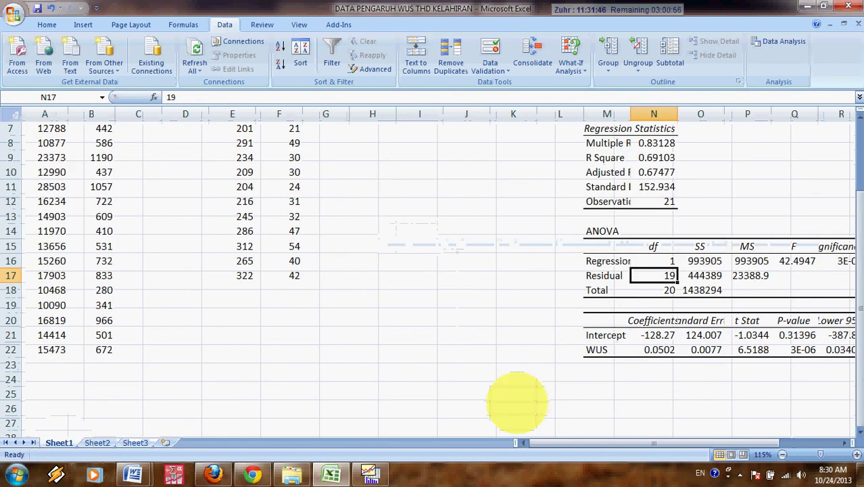
left_click_drag(607, 443, 717, 441)
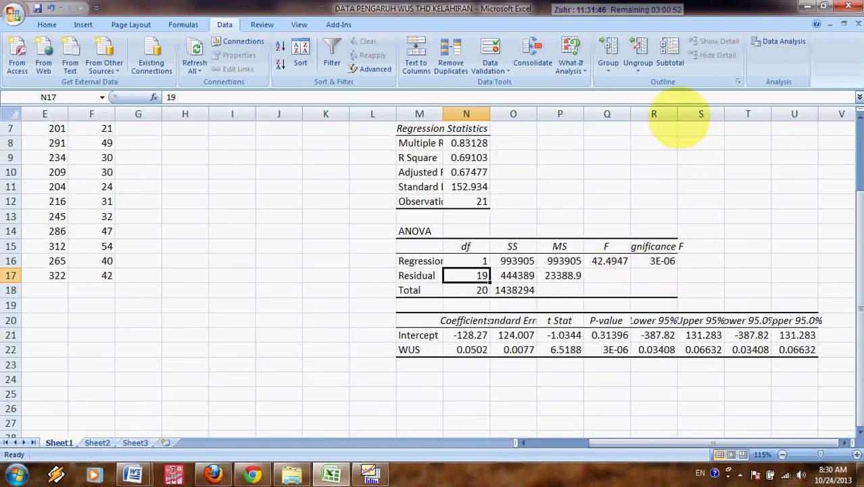
left_click_drag(677, 115, 760, 135)
left_click(734, 264)
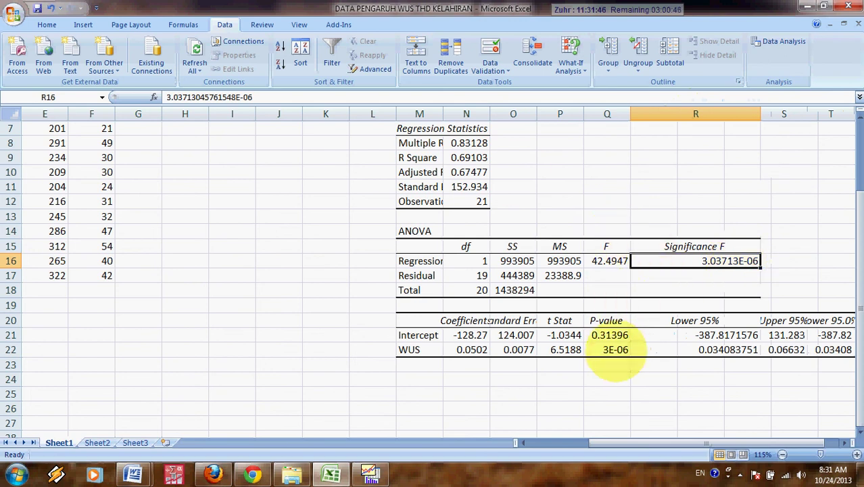
scroll(636, 365, "up", 1)
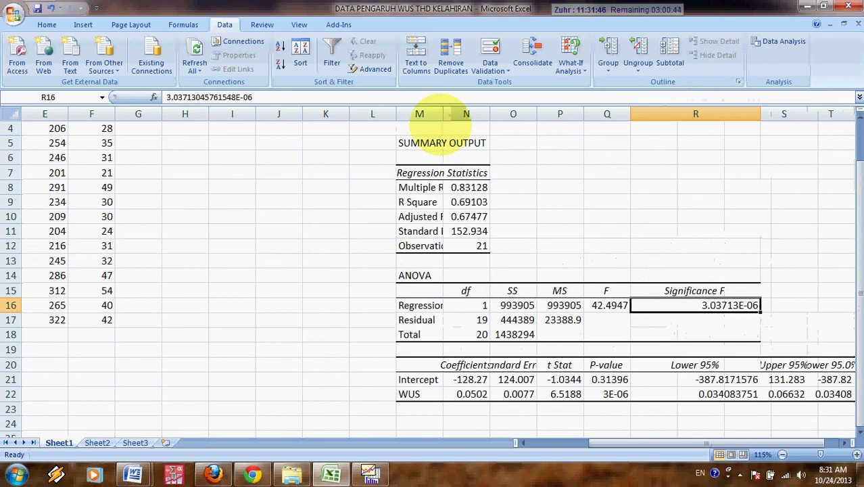
left_click_drag(443, 114, 491, 122)
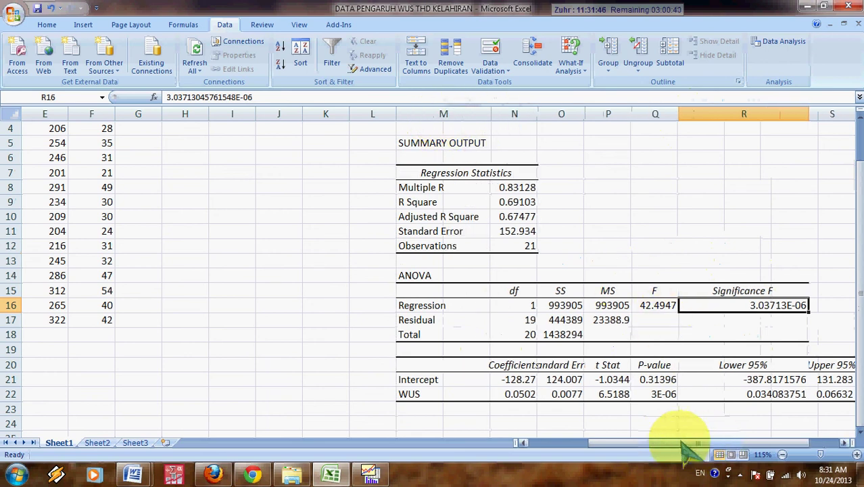
left_click_drag(683, 446, 706, 448)
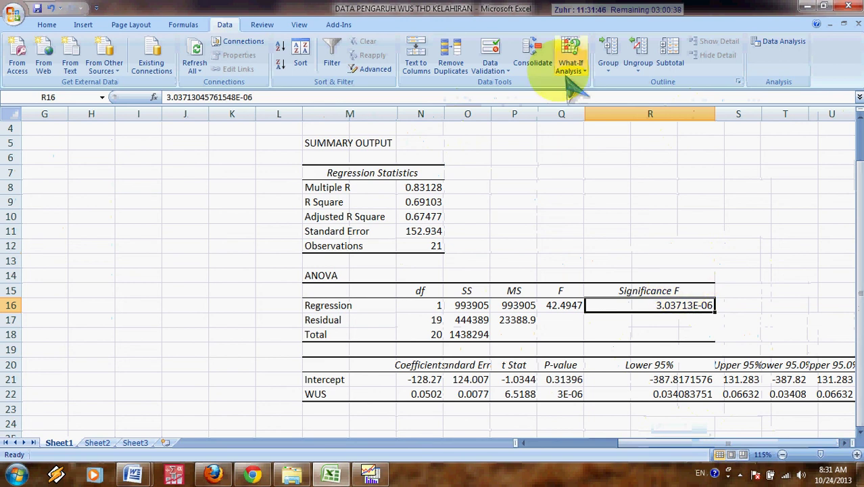
Step: Apply the comma number style to the Significance F value in cell R16
left_click(46, 25)
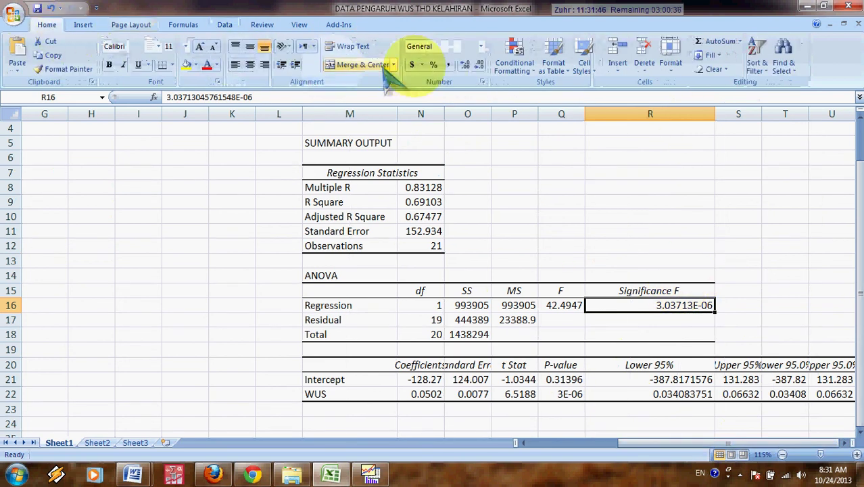
left_click(447, 65)
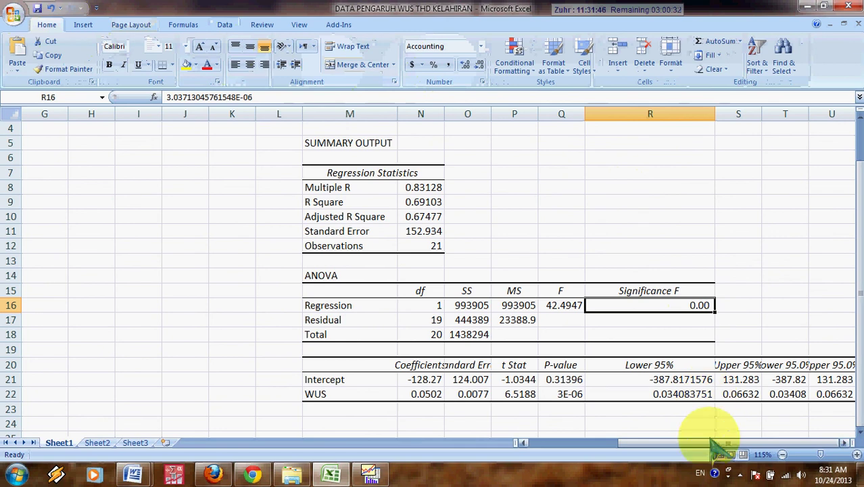
left_click(845, 443)
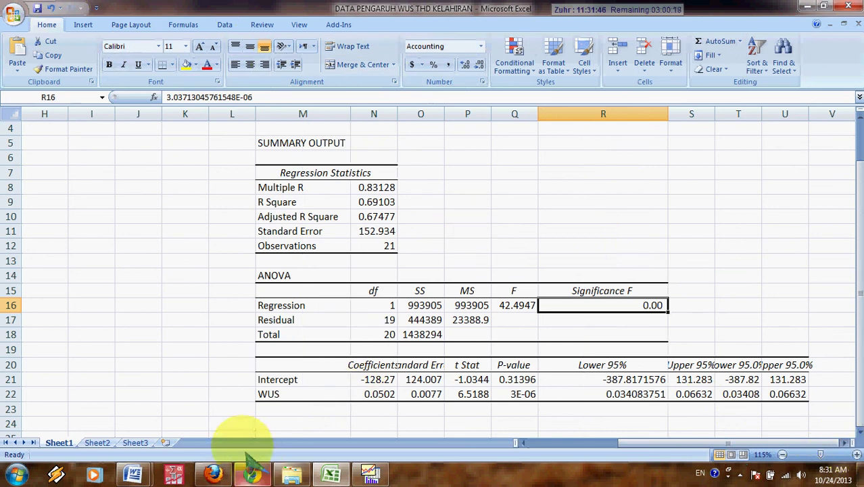
Step: Copy the FINV result from cell G6 of Sheet3, switch to the Word document and enter 5,92 after "diperoleh:"
left_click(135, 442)
left_click(395, 227)
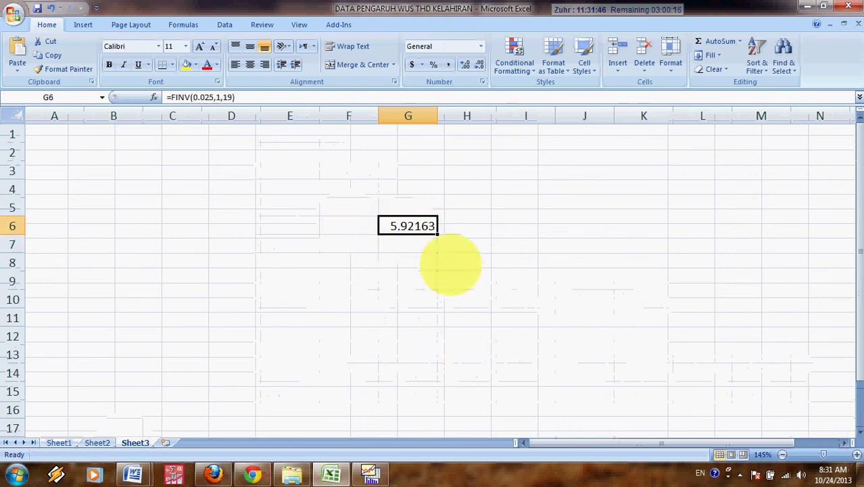
key("ctrl+c")
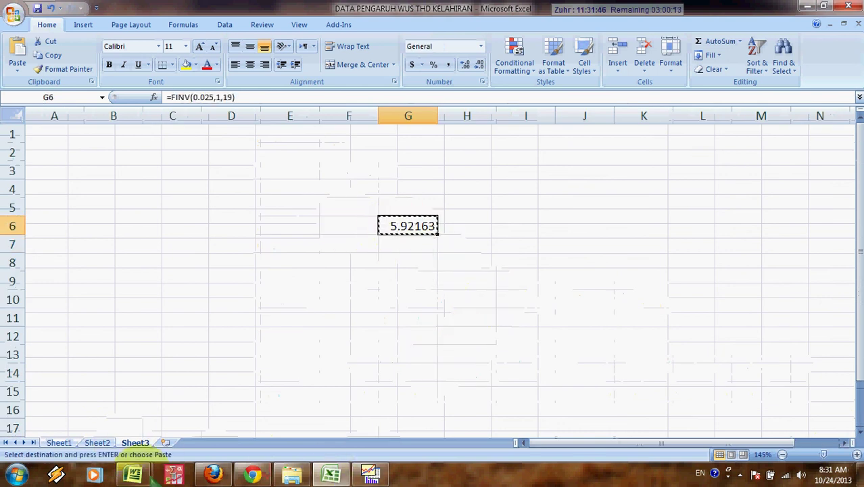
mouse_move(133, 474)
left_click(217, 399)
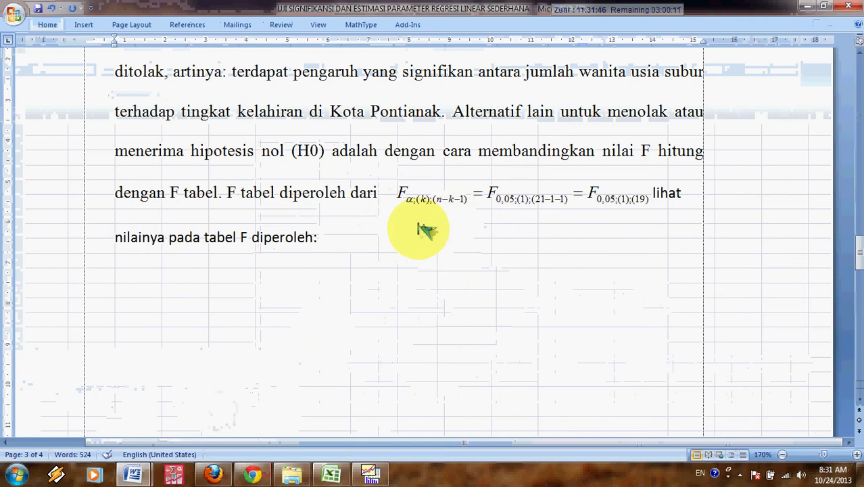
key("ctrl+v")
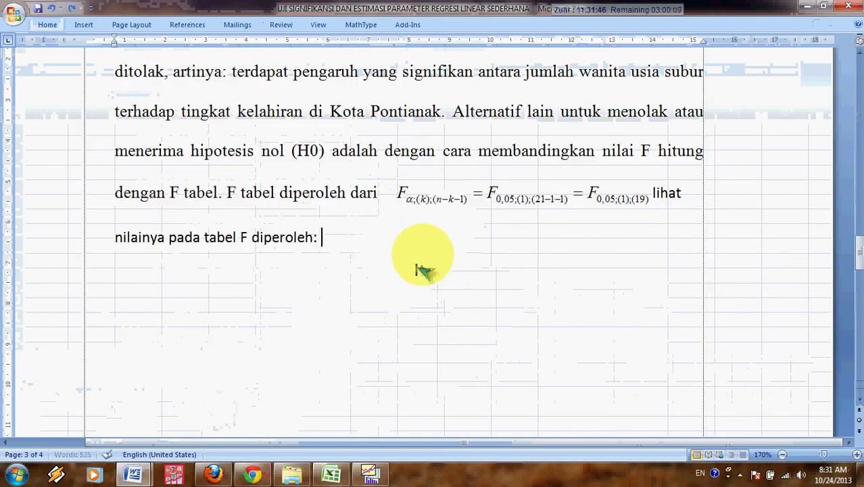
type("5,92")
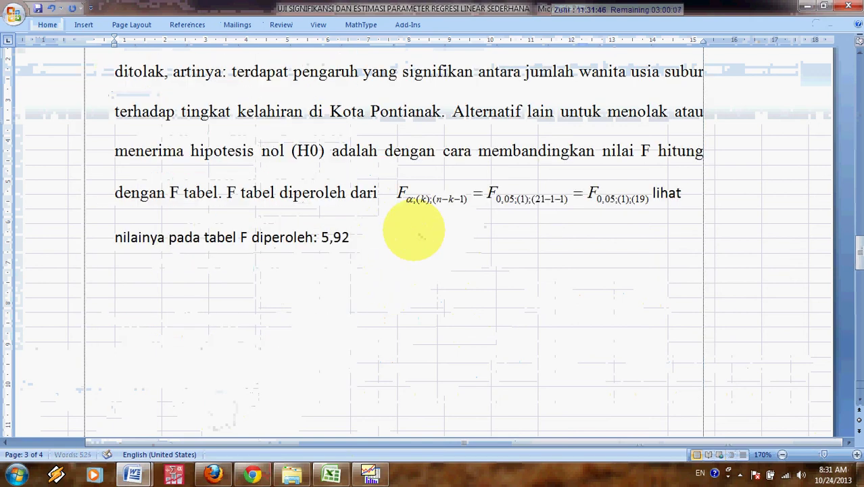
Step: Continue the sentence after 5,92 with ", kemudian bandingkan t hitung dengan t tabel:"
type(", kemudian bandingka")
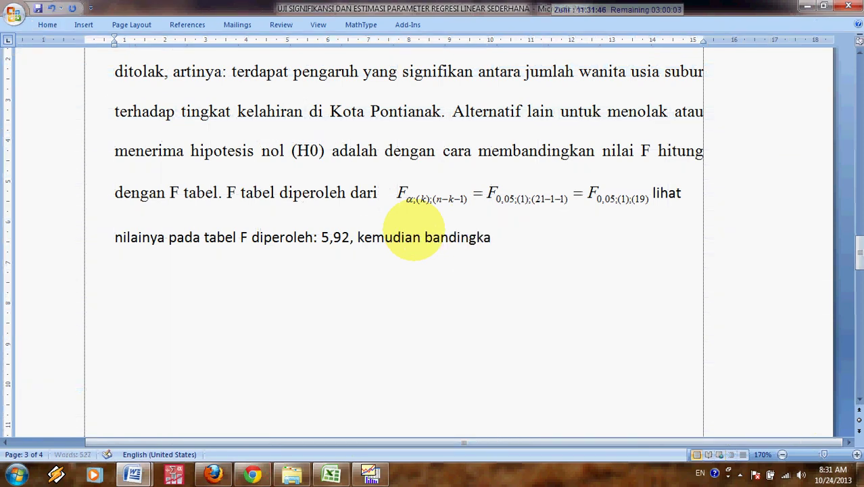
type("n")
key("BackSpace")
key("BackSpace")
key("BackSpace")
key("BackSpace")
key("BackSpace")
type("hitung dengan")
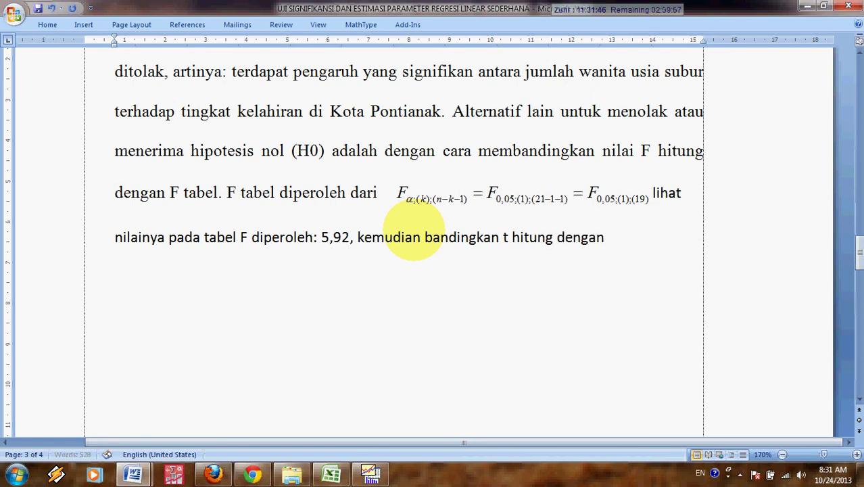
type(" t tabel")
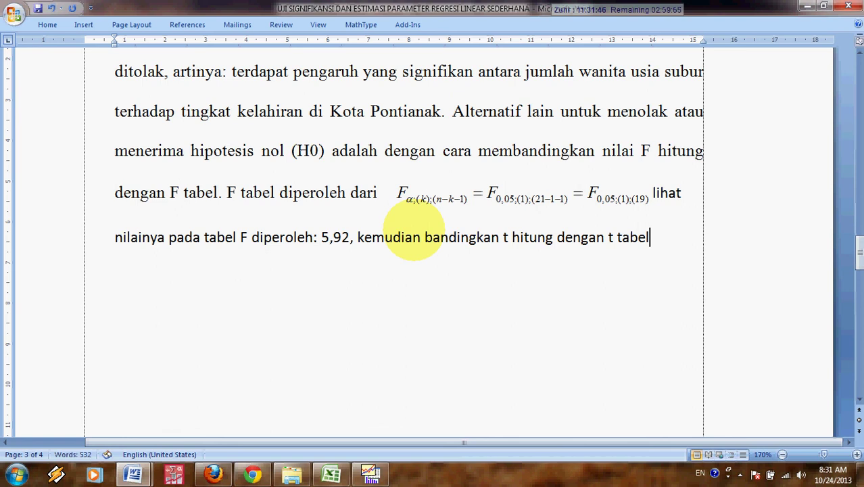
type(":")
Step: Check the F statistic in the regression results and add "42,49>5,92, maka H0 ditolak, artinya:" to the sentence
scroll(416, 230, "up", 3)
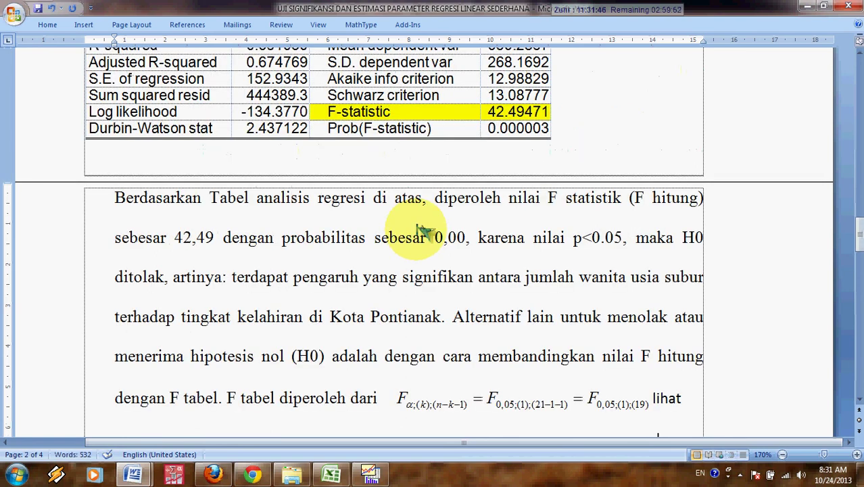
scroll(421, 232, "down", 3)
type("4")
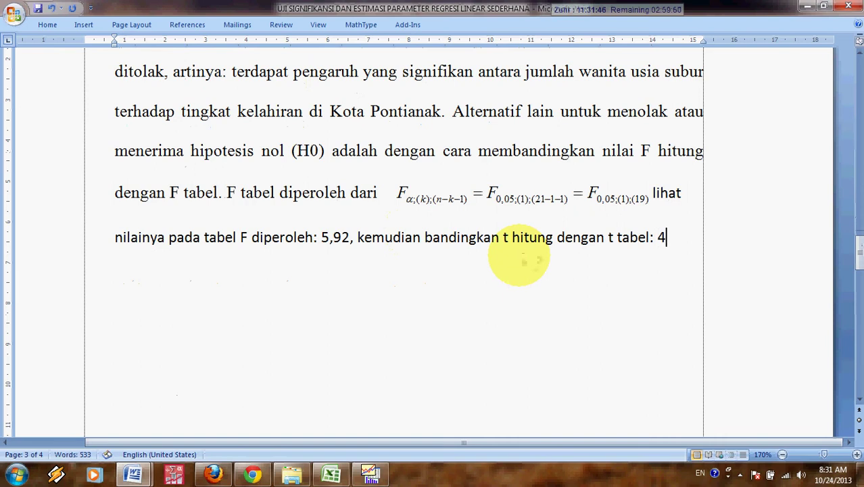
type("2,49>5,")
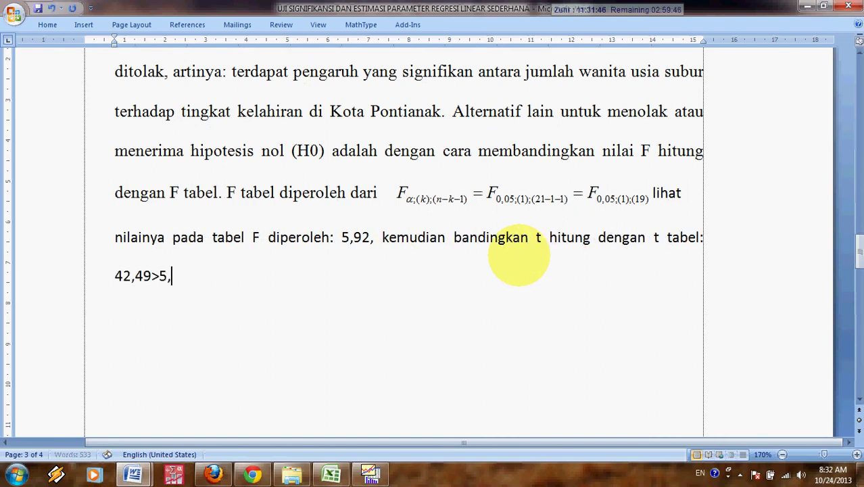
type("92, sehingg")
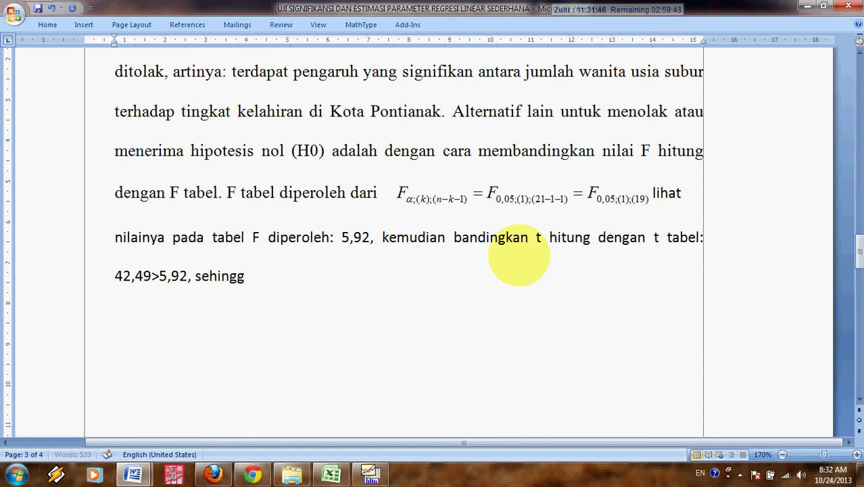
type("a")
key("ctrl+BackSpace")
type("maka H0 diter")
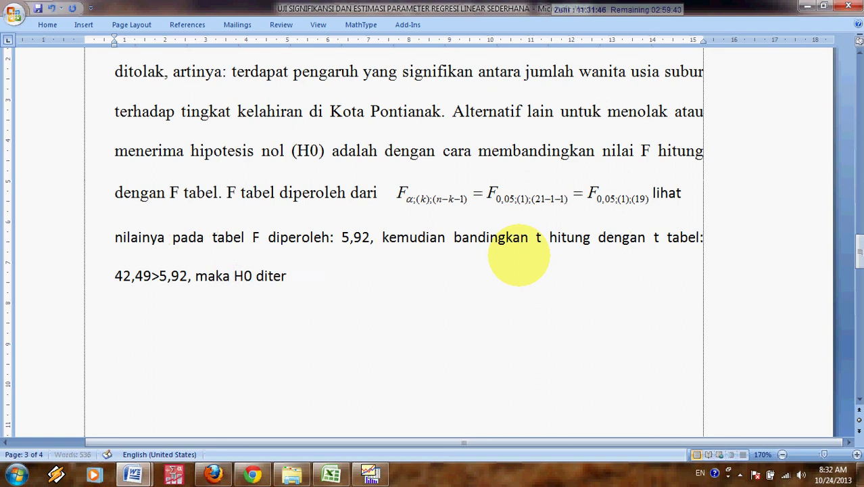
key("BackSpace")
key("BackSpace")
type("olak, ar")
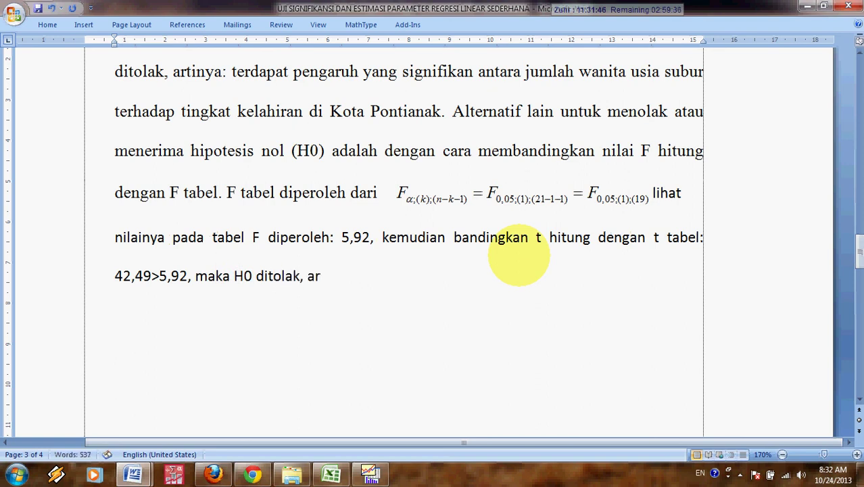
type("tinya:")
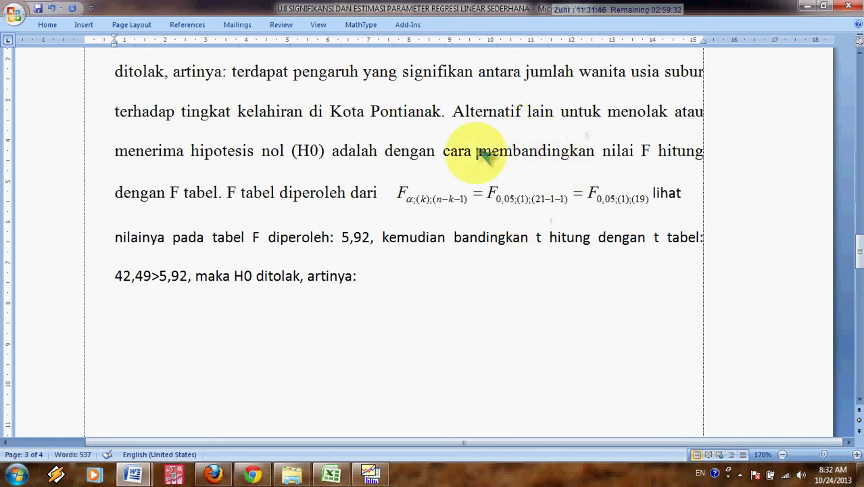
Step: Copy the passage from "artinya: terdapat pengaruh yang signifikan" through "Kota Pontianak" and paste it at the end of the closing sentence
scroll(478, 155, "up", 3)
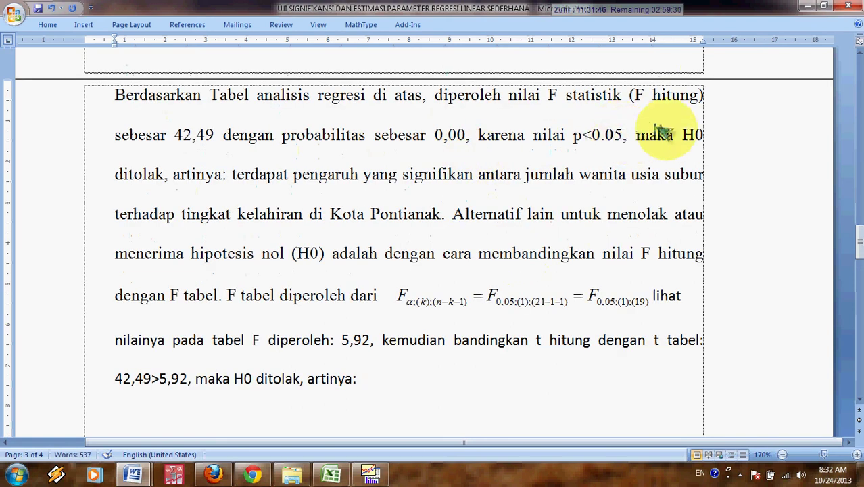
left_click_drag(173, 174, 433, 211)
key("ctrl+c")
left_click(396, 380)
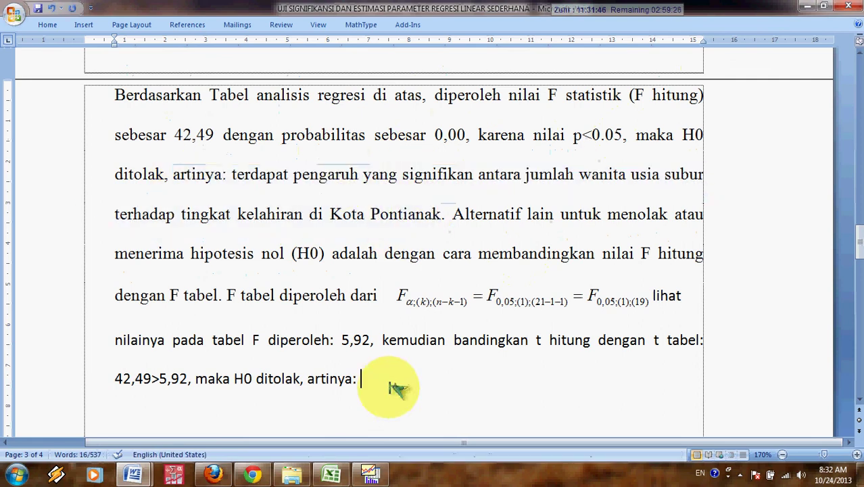
key("ctrl+v")
scroll(432, 371, "up", 10)
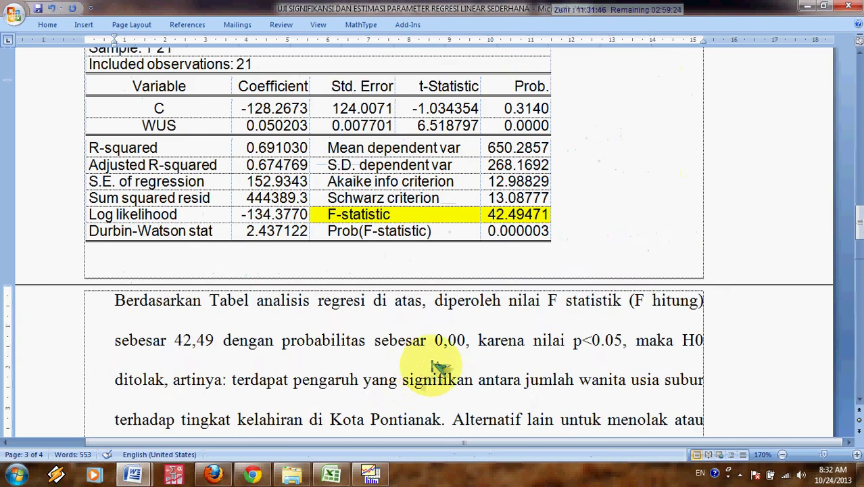
Step: Center the whole regression results table between the page margins
left_click(81, 191)
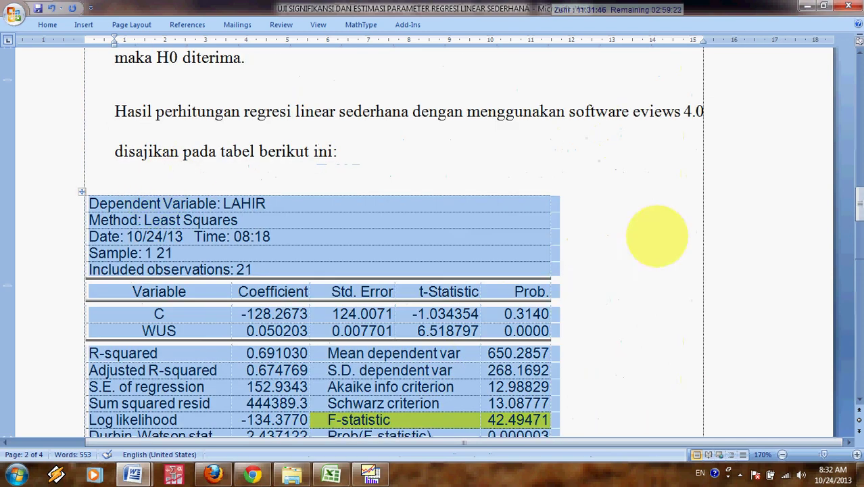
left_click(46, 25)
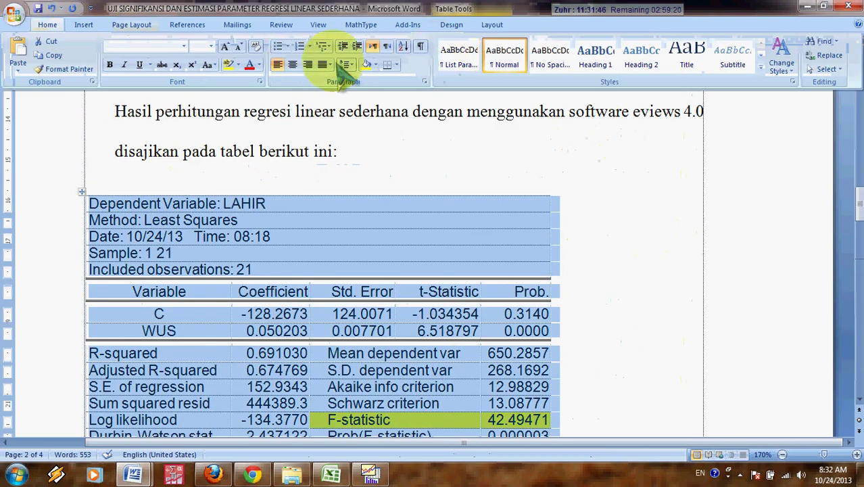
left_click(292, 64)
left_click(691, 282)
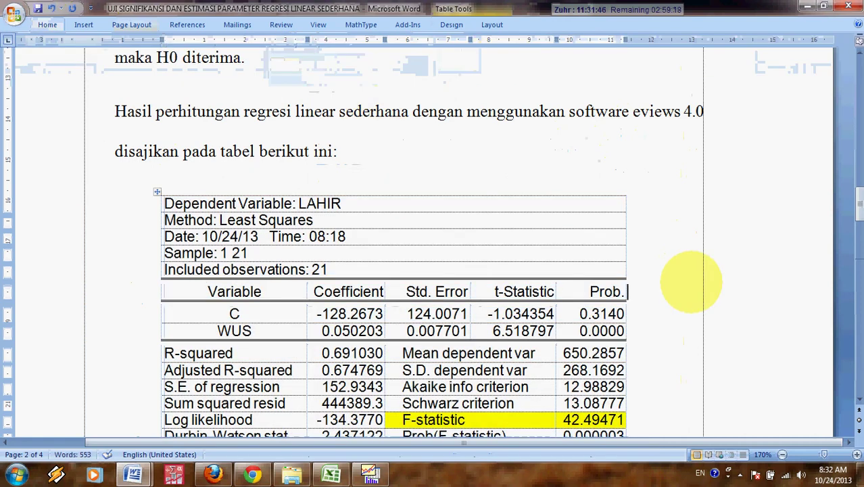
Step: Examine the R-squared value in the regression results table
scroll(689, 280, "down", 5)
scroll(699, 293, "up", 5)
scroll(683, 278, "down", 3)
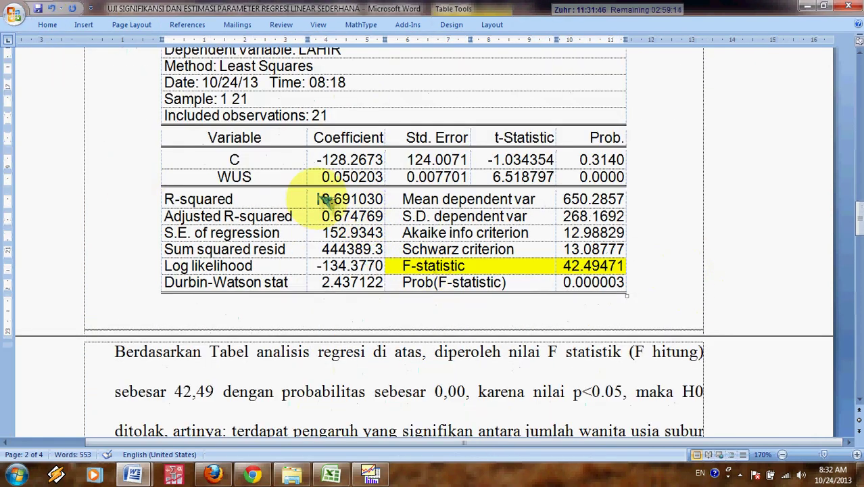
left_click_drag(322, 198, 382, 198)
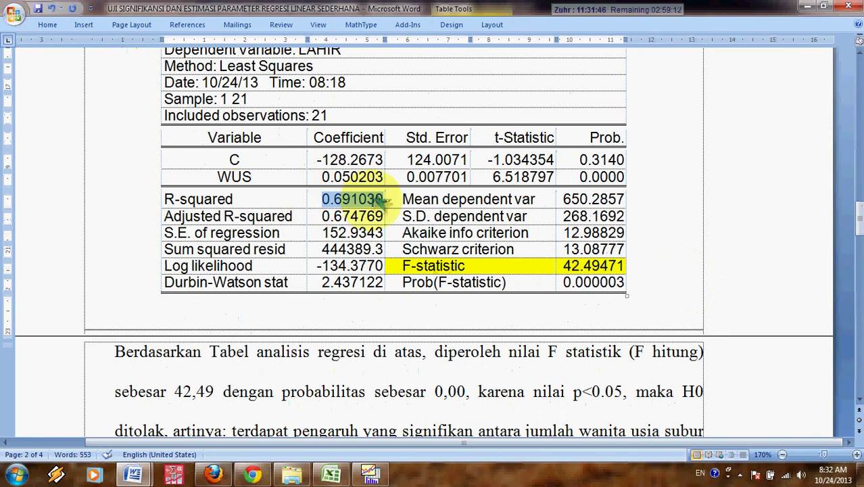
scroll(407, 257, "down", 1)
scroll(407, 257, "down", 1)
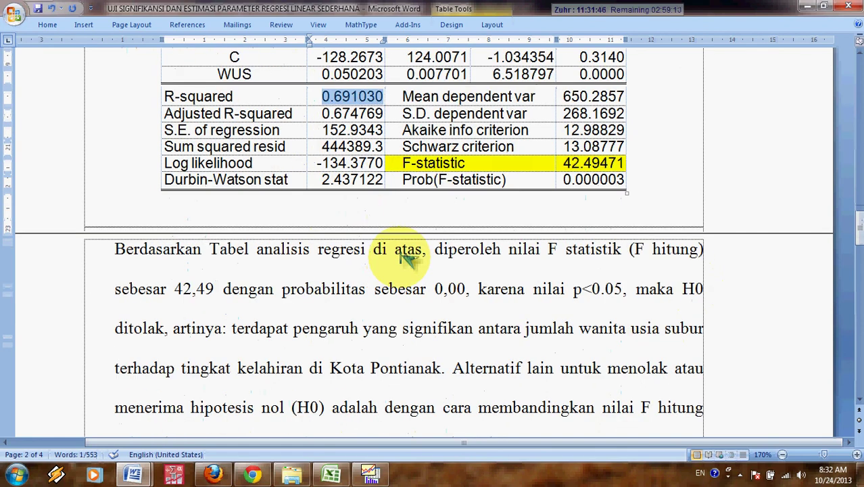
Step: Remove the empty lines above the heading "Penilaian Kelayakan Model", keeping the heading's initial P intact
scroll(408, 257, "down", 10)
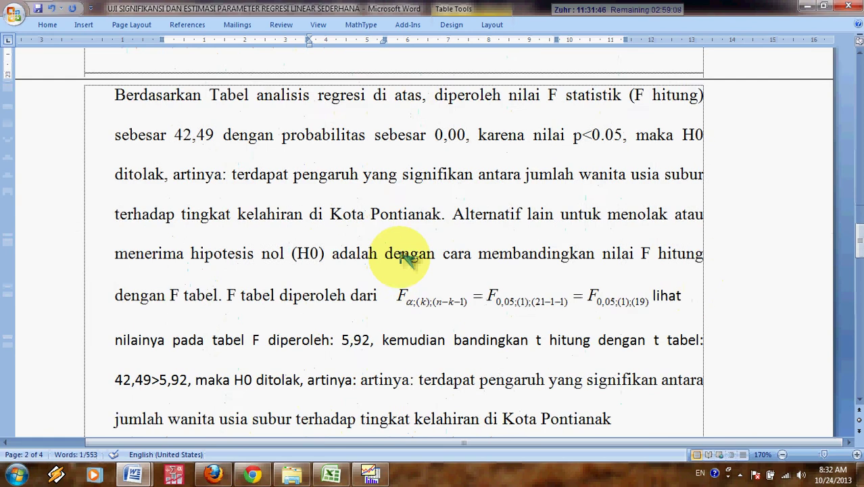
left_click(370, 103)
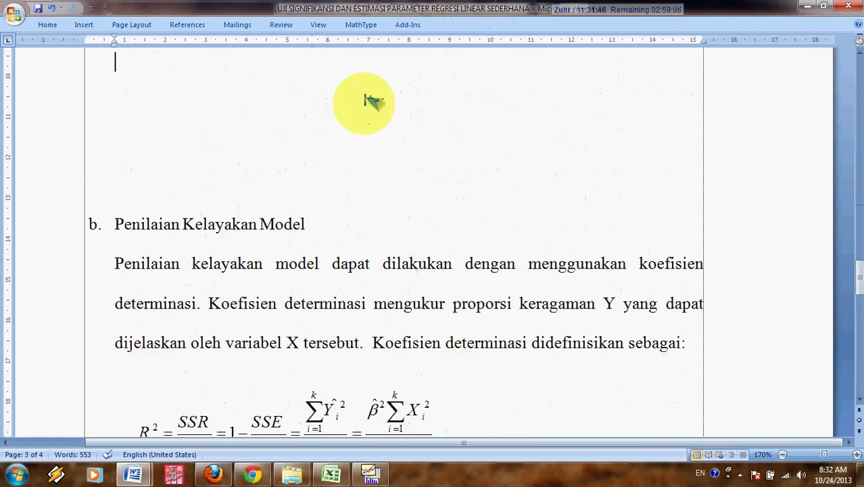
scroll(372, 115, "down", 3)
key("Delete")
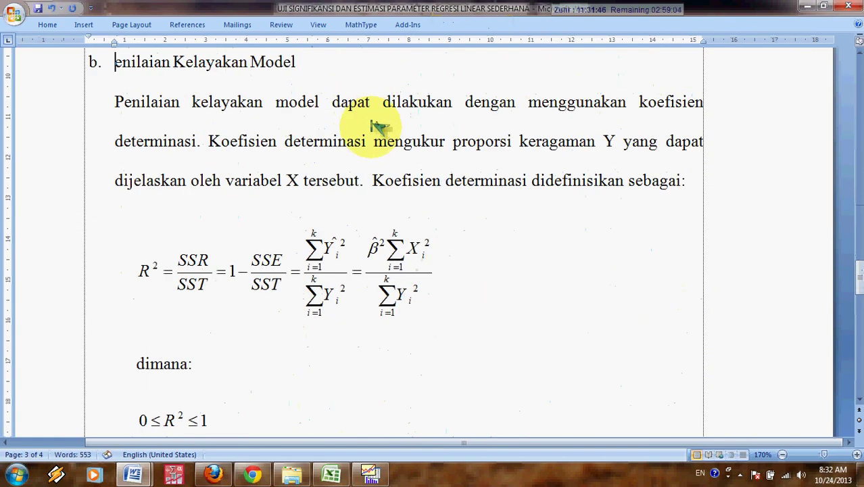
type("P")
scroll(382, 145, "up", 2)
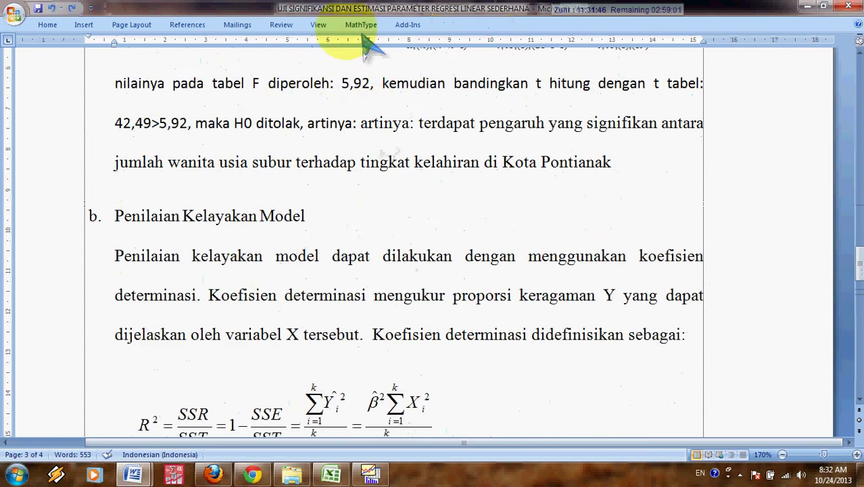
Step: Split the document window into two panes, with the regression table above and the "Penilaian Kelayakan Model" section below
left_click(318, 24)
left_click(479, 54)
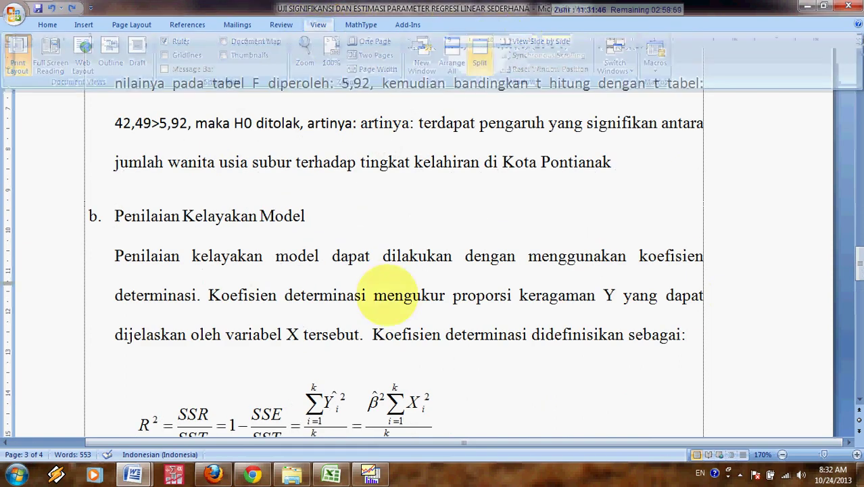
left_click(443, 251)
scroll(453, 177, "up", 3)
scroll(453, 177, "up", 5)
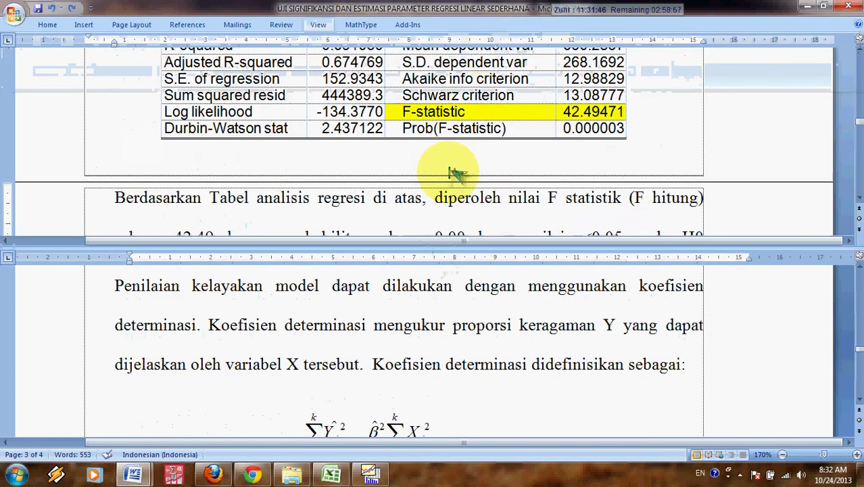
scroll(430, 340, "up", 1)
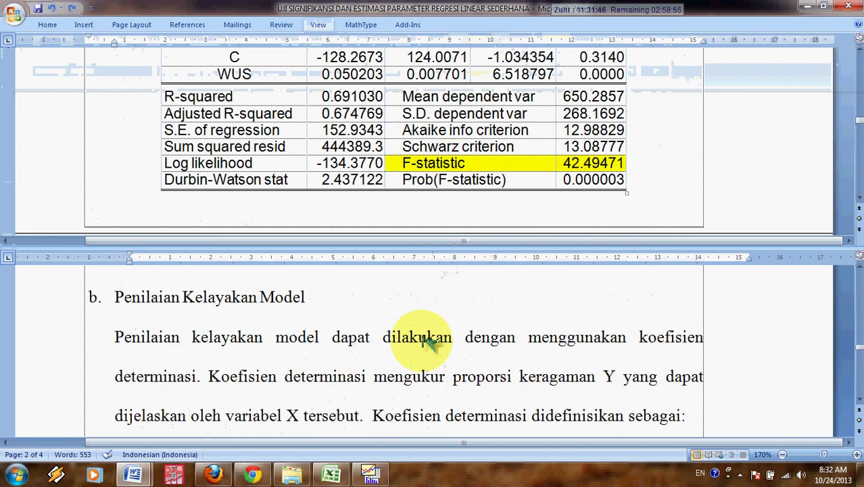